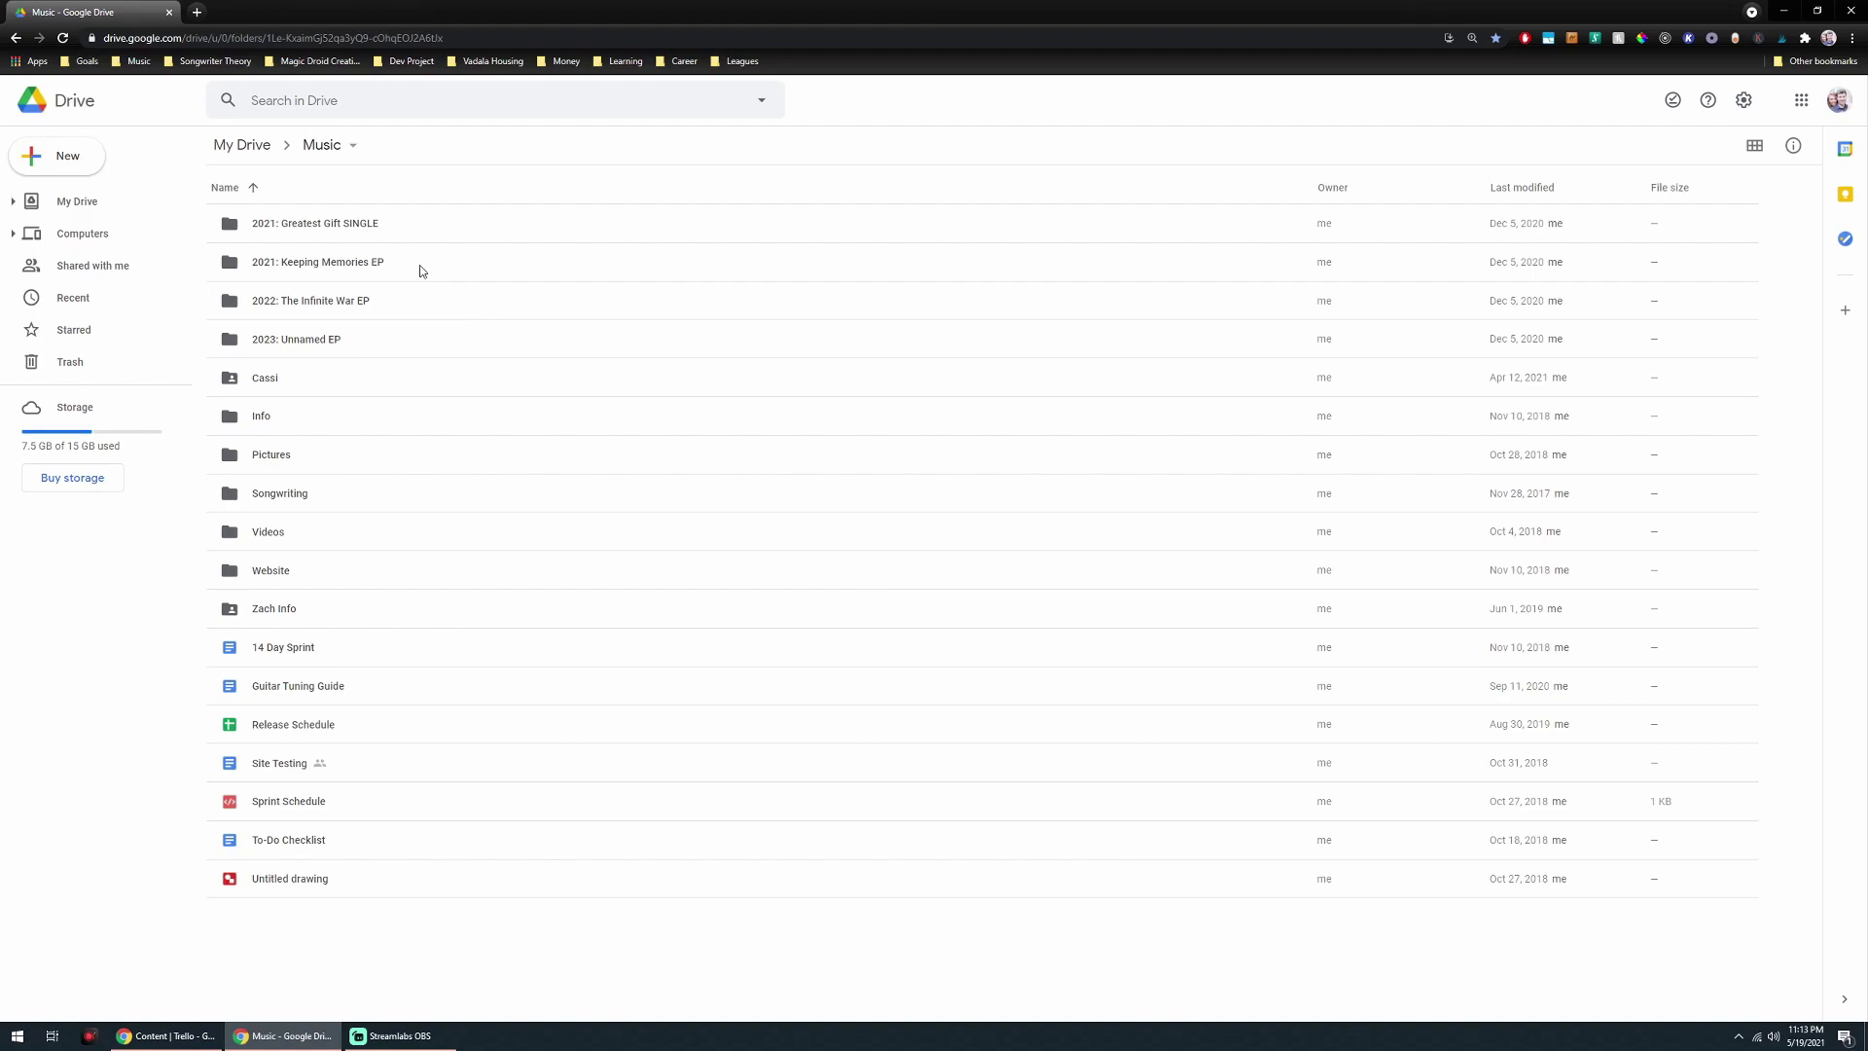
{"action": "double_click", "coordinate": [404, 311]}
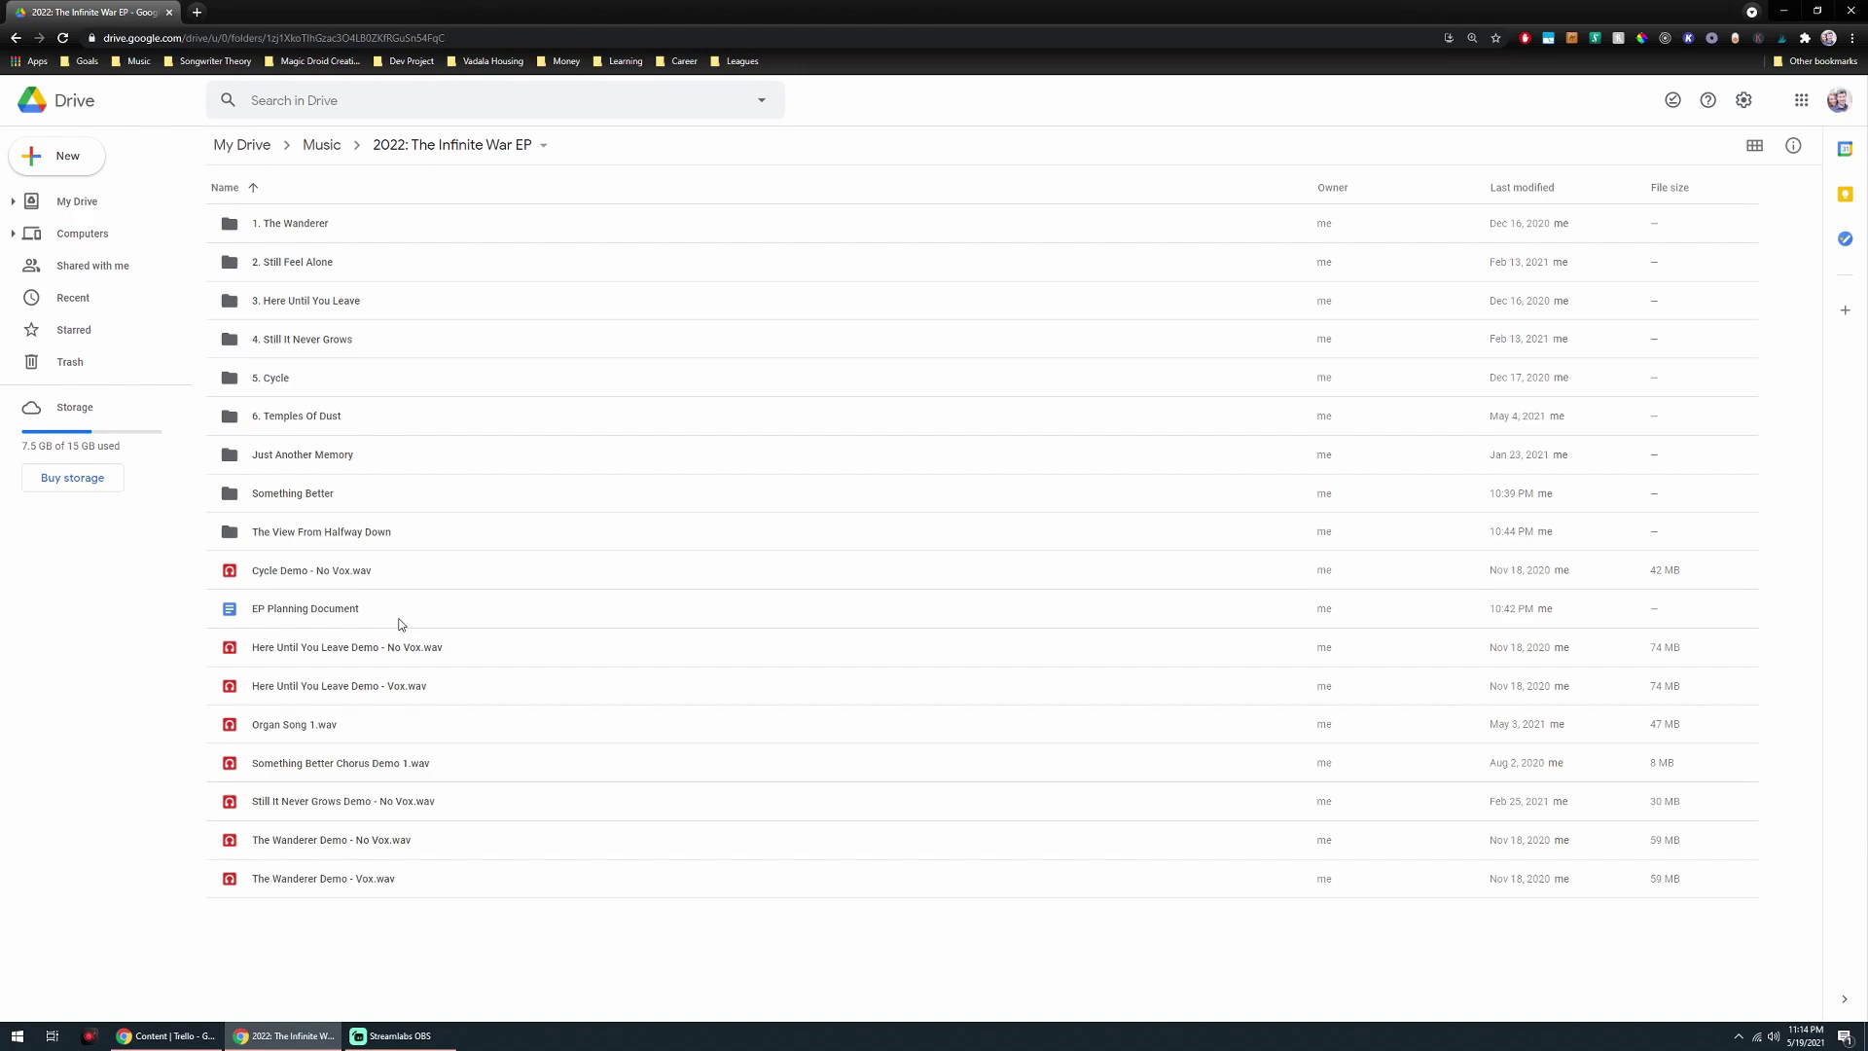
Step: Open the EP Planning Document and highlight its Sound description while reviewing the song plan
{"action": "double_click", "coordinate": [398, 619]}
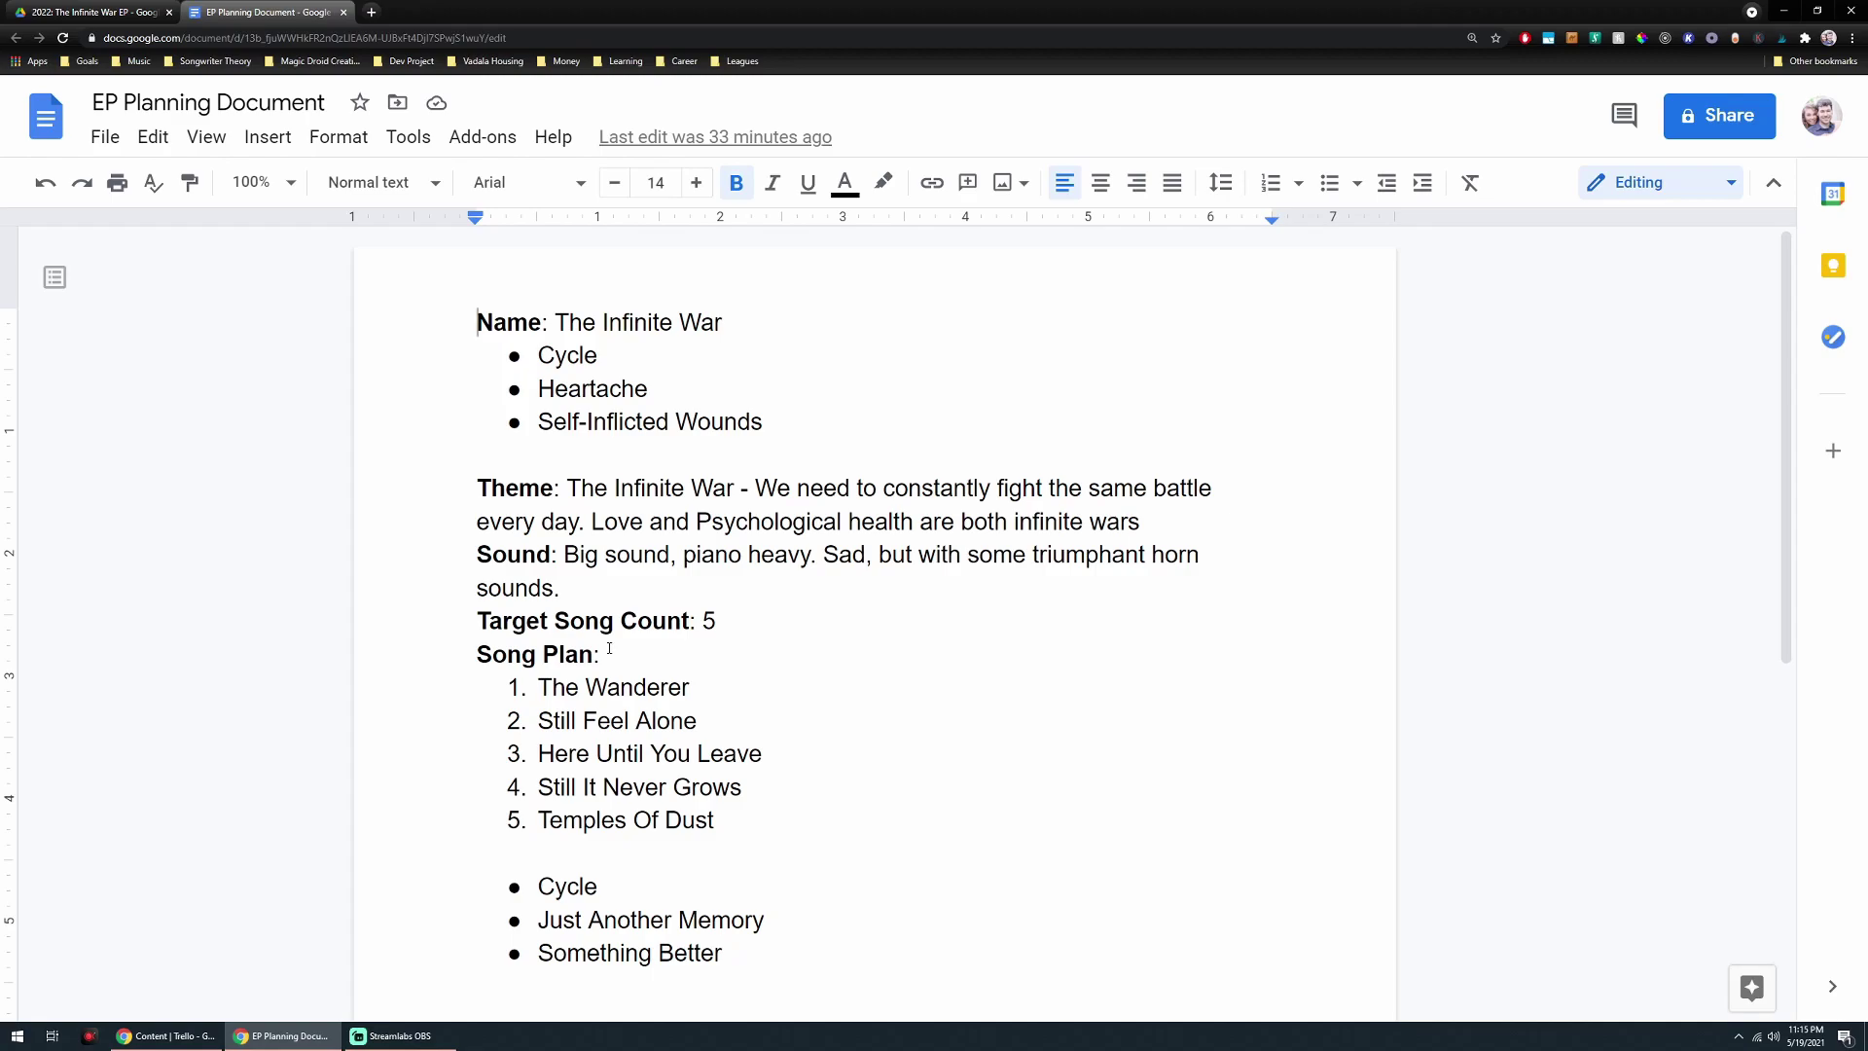
{"action": "left_click_drag", "start_coordinate": [605, 598], "coordinate": [564, 554]}
{"action": "key", "text": "Left"}
{"action": "left_click", "coordinate": [591, 593], "text": "shift"}
{"action": "left_click", "coordinate": [590, 591]}
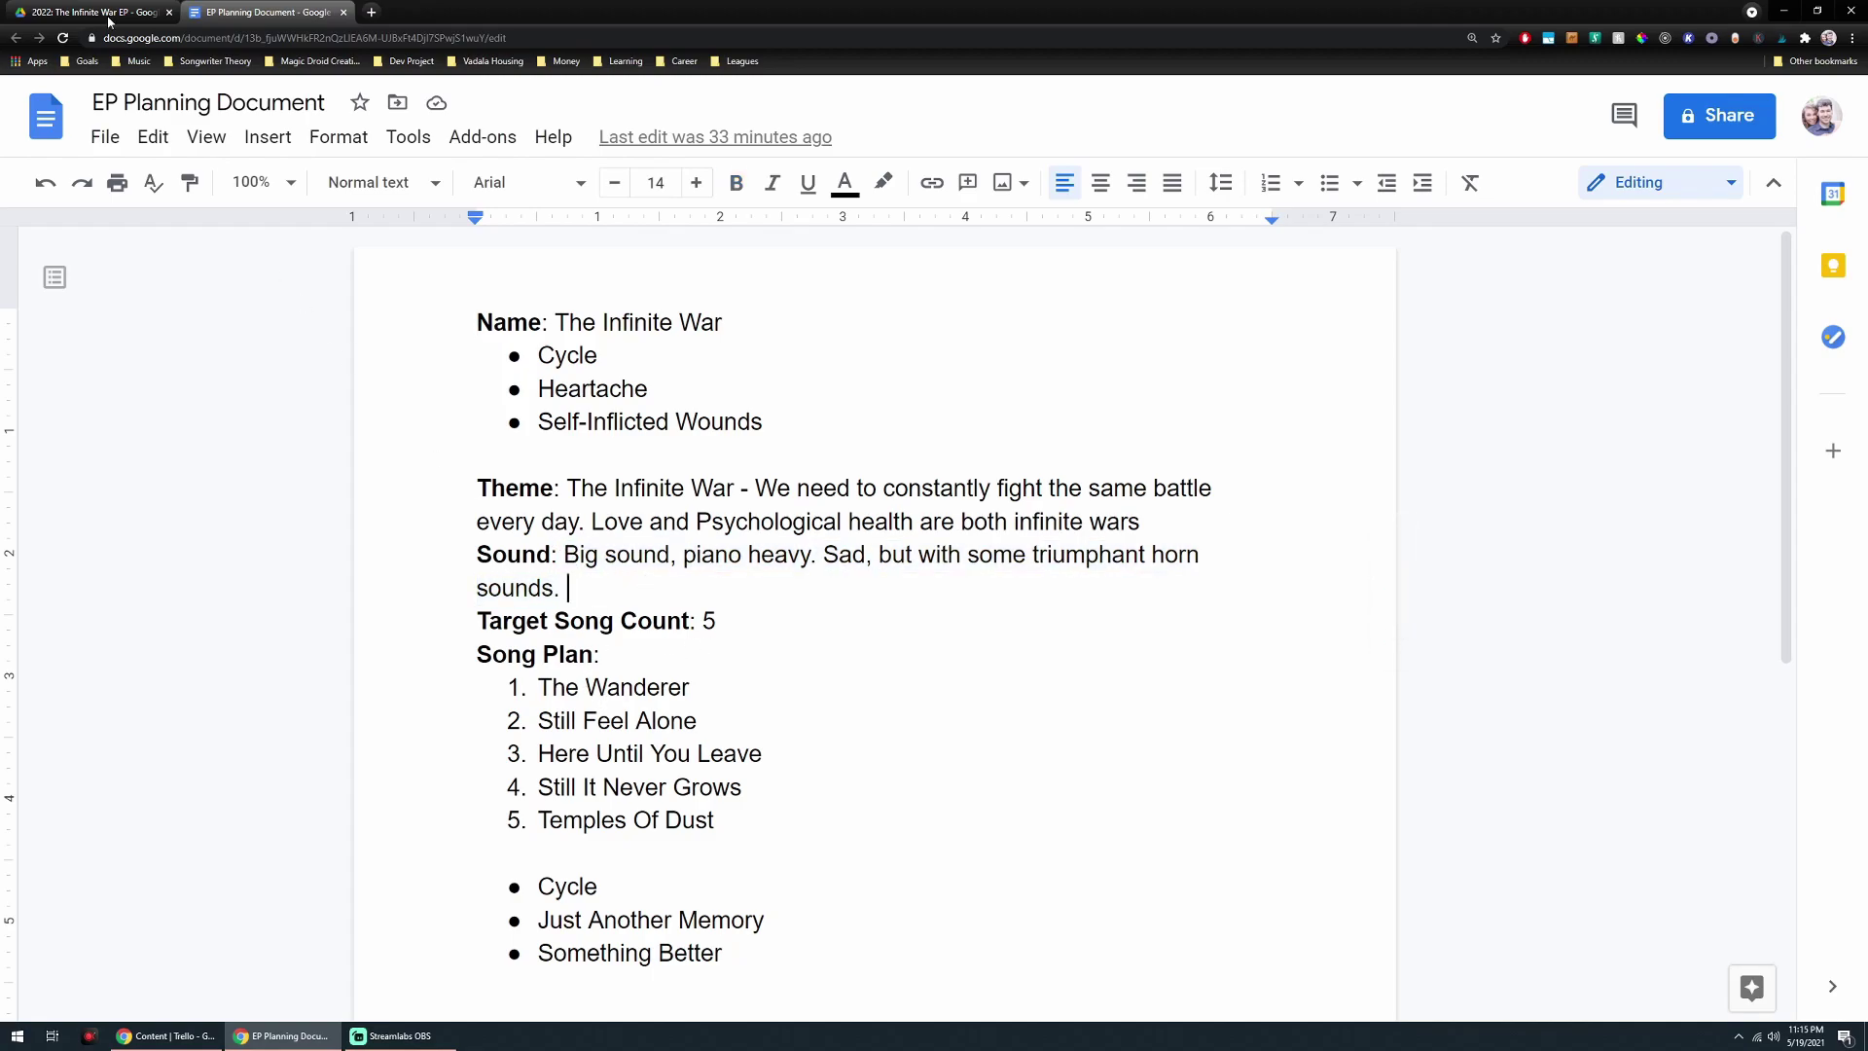
Step: Back in the EP folder, click through the Here Until You Leave, Organ Song 1 and Something Better demos
{"action": "left_click", "coordinate": [109, 20]}
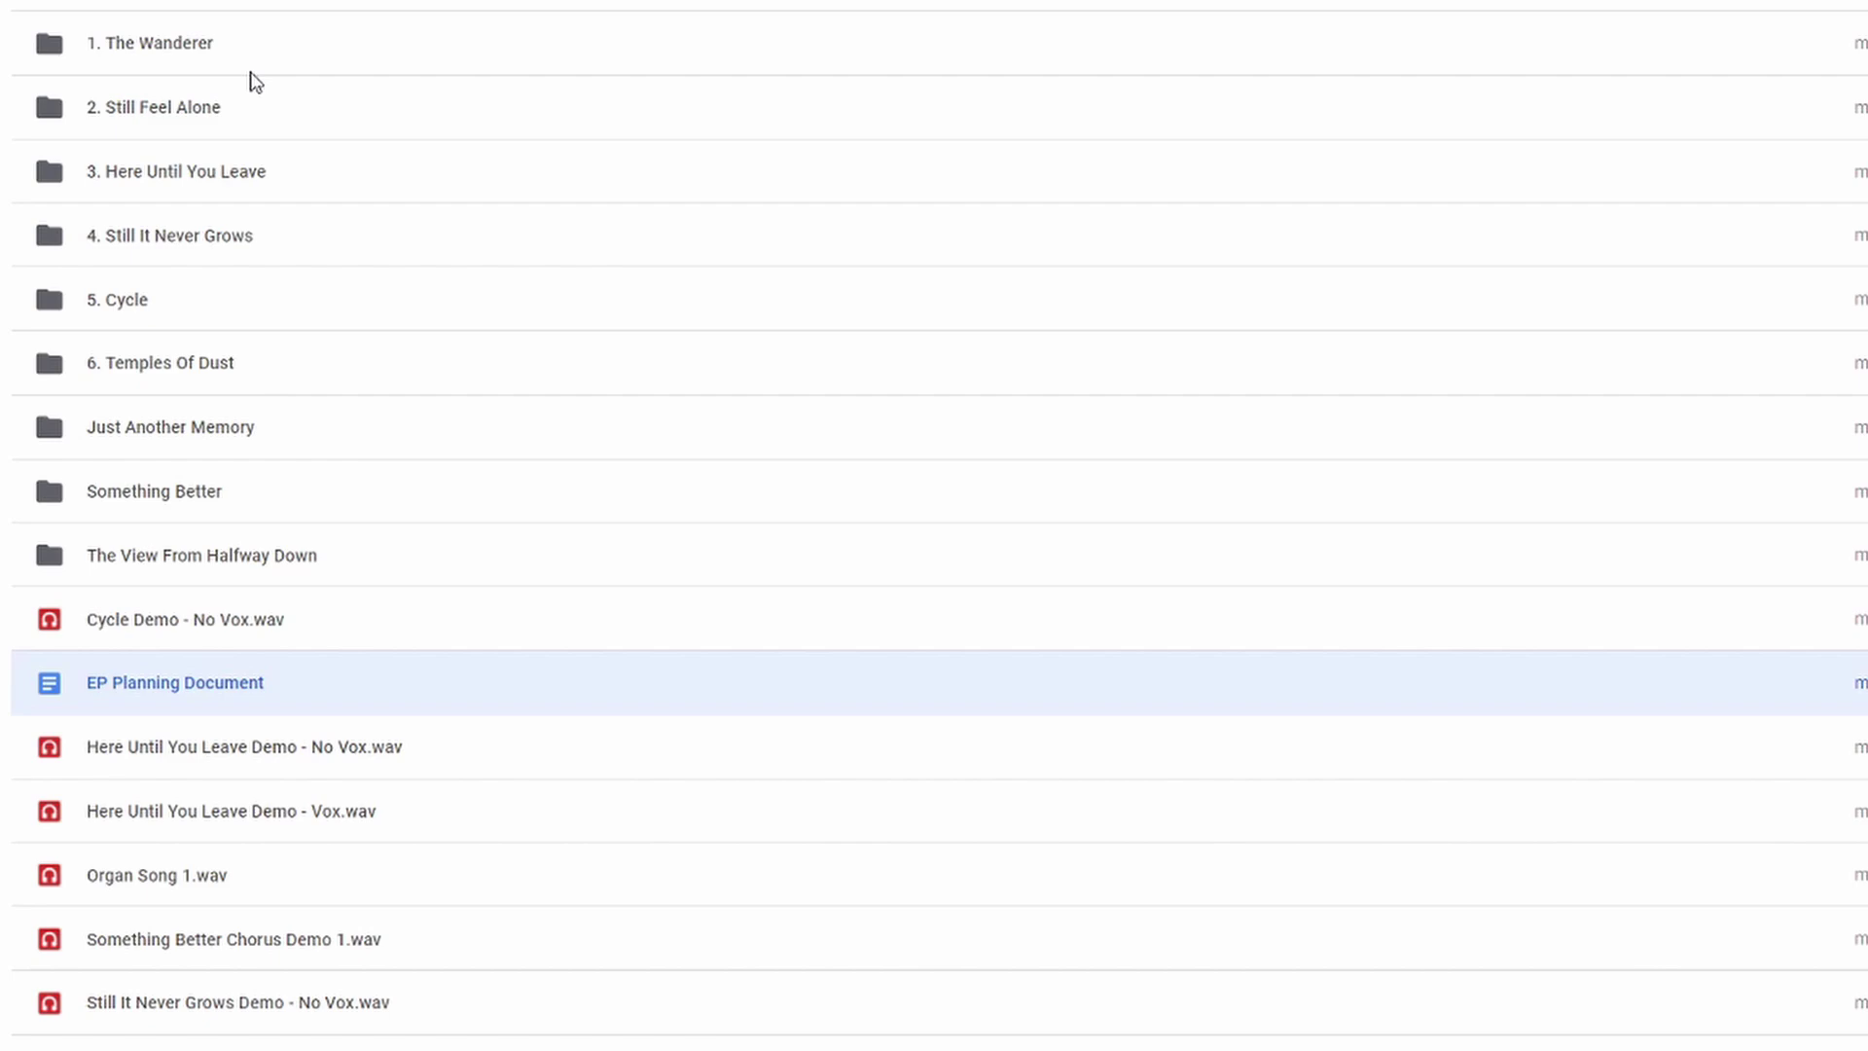
{"action": "left_click", "coordinate": [237, 814]}
{"action": "left_click", "coordinate": [221, 869]}
{"action": "left_click", "coordinate": [214, 936]}
{"action": "left_click", "coordinate": [221, 879]}
{"action": "left_click", "coordinate": [238, 826]}
{"action": "left_click", "coordinate": [250, 771]}
{"action": "key", "text": "Escape"}
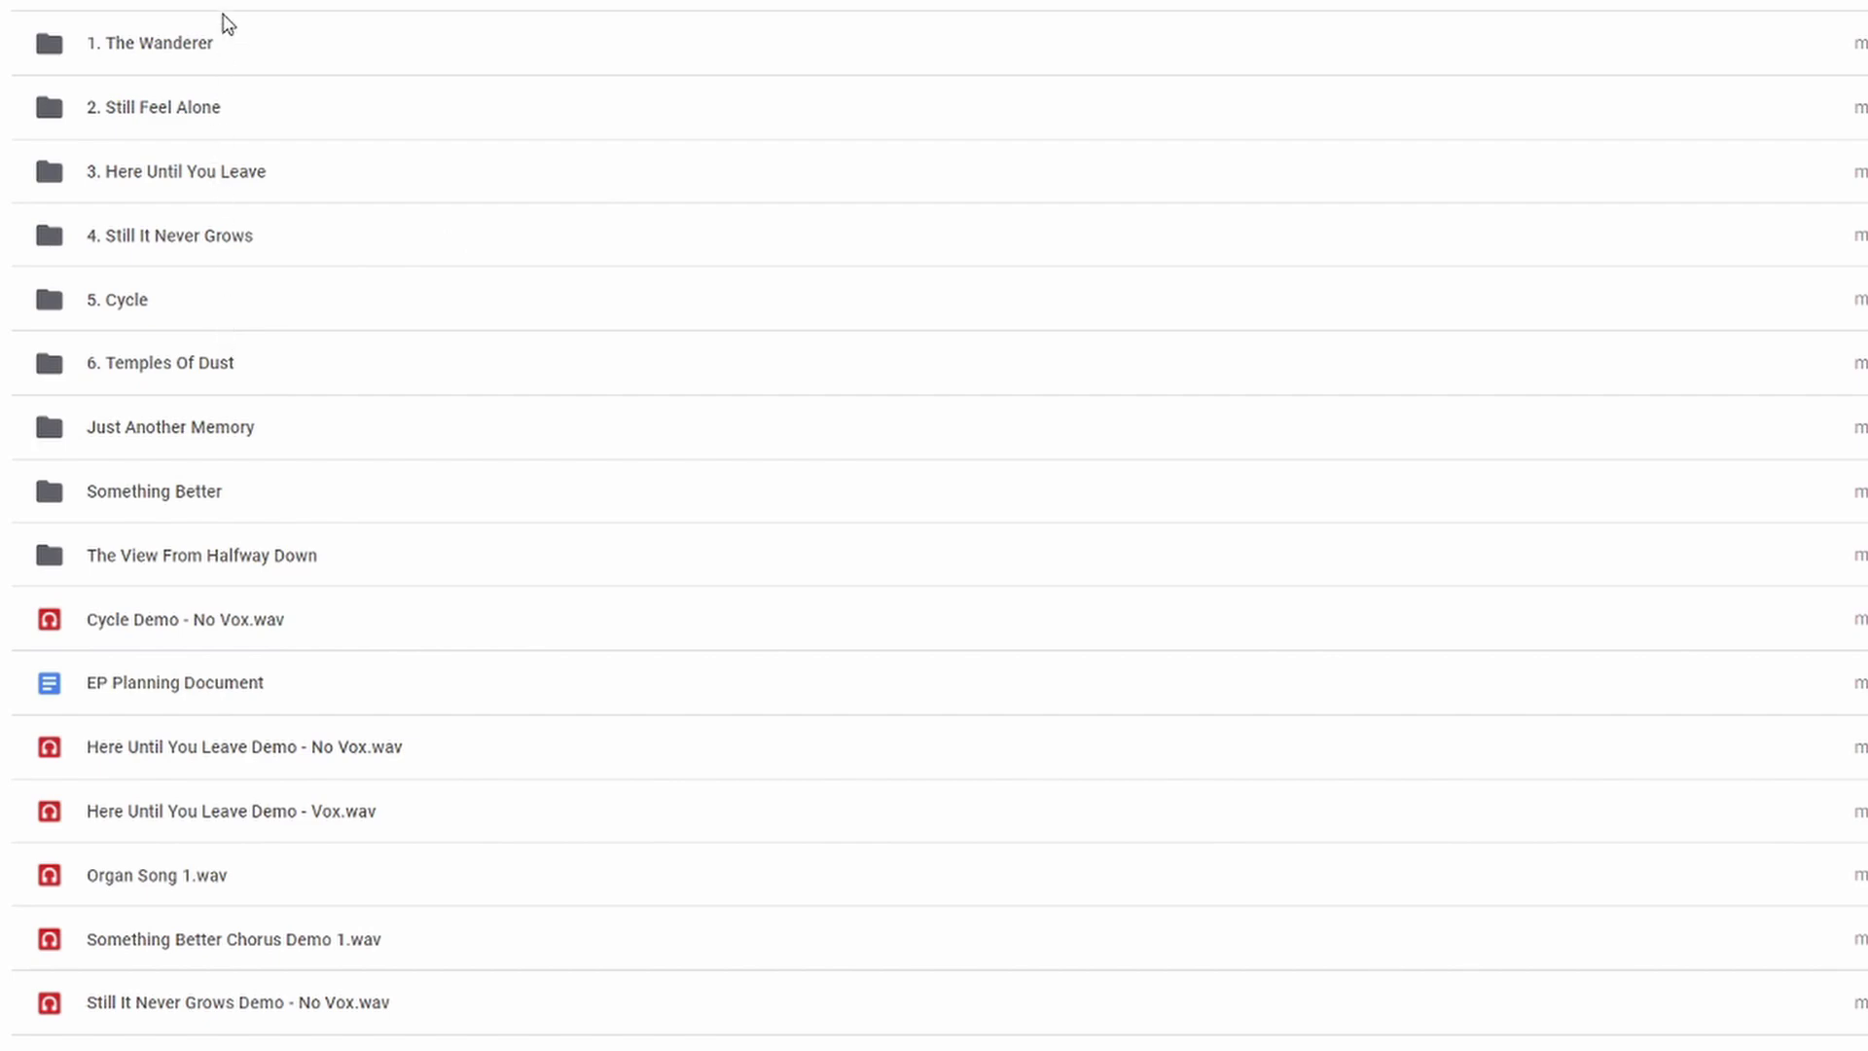
Step: Open The Wanderer's brainstorm doc and scroll through its mood images, B Major key and tempo 124
{"action": "double_click", "coordinate": [192, 66]}
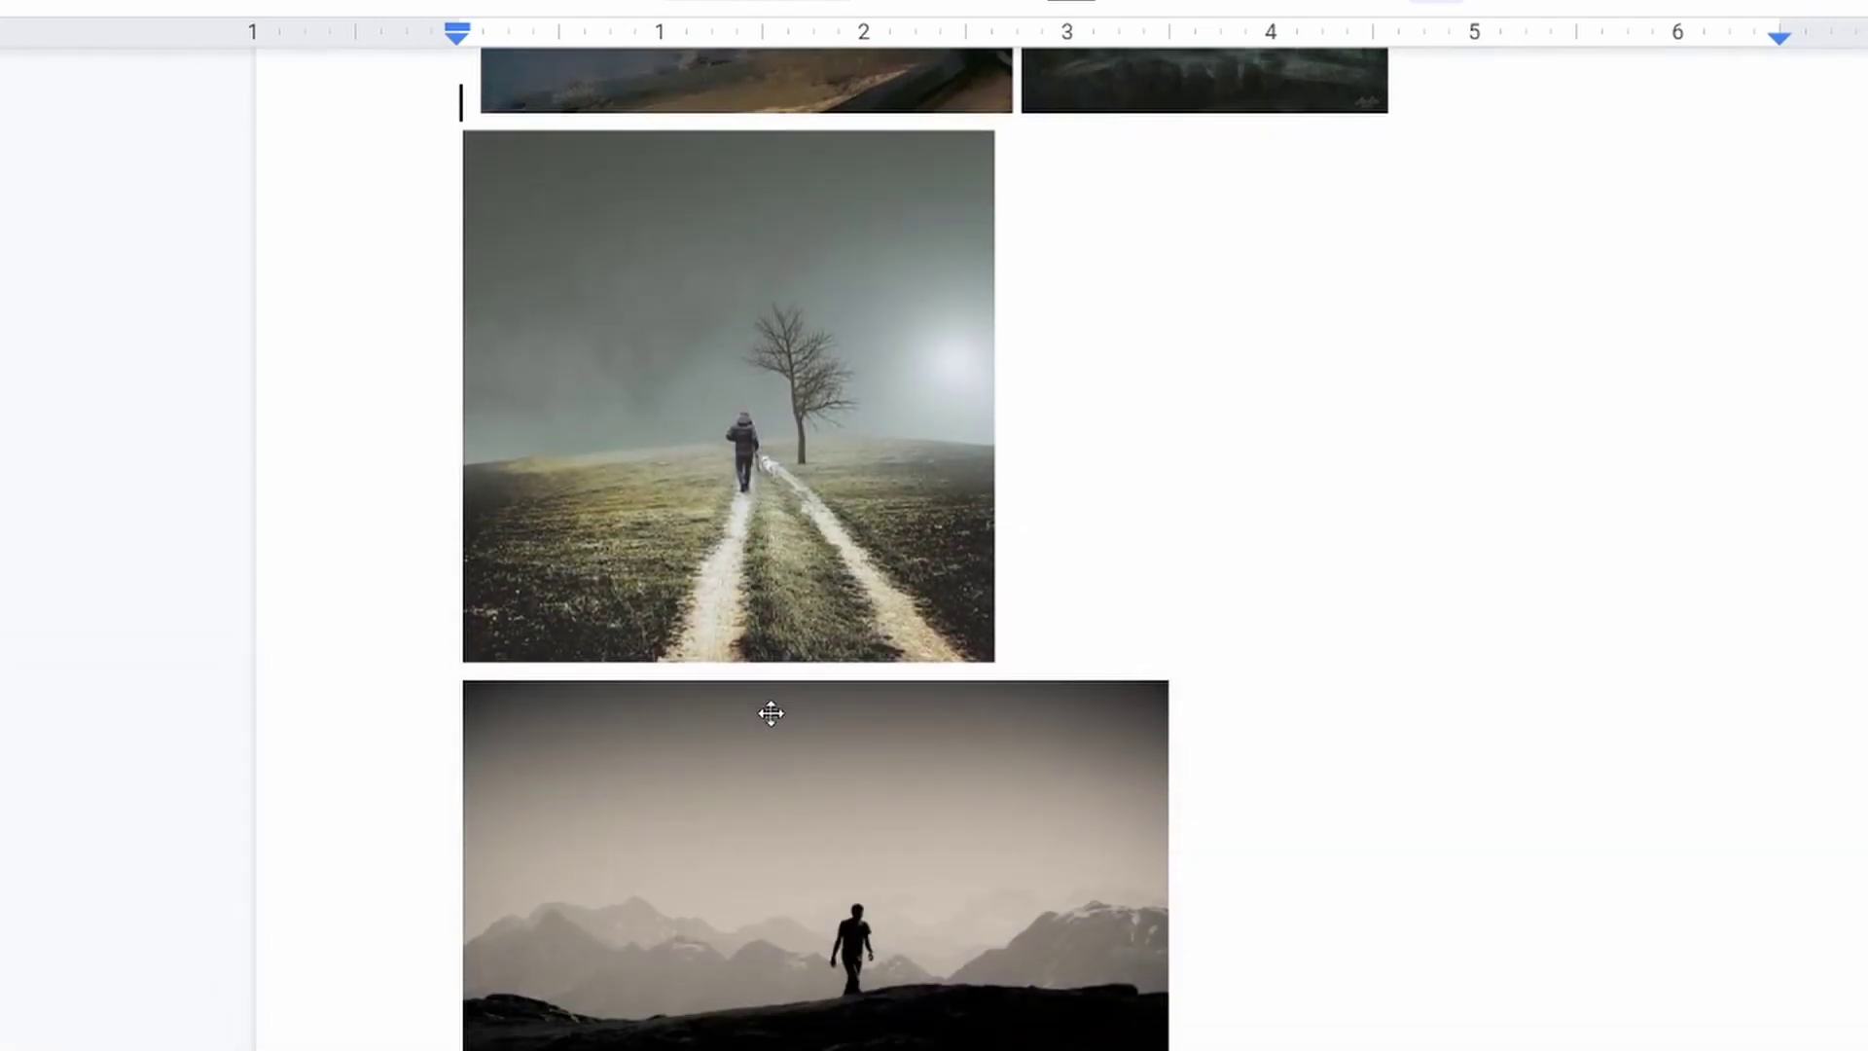
{"action": "scroll", "coordinate": [770, 713], "scroll_direction": "down", "scroll_amount": 3}
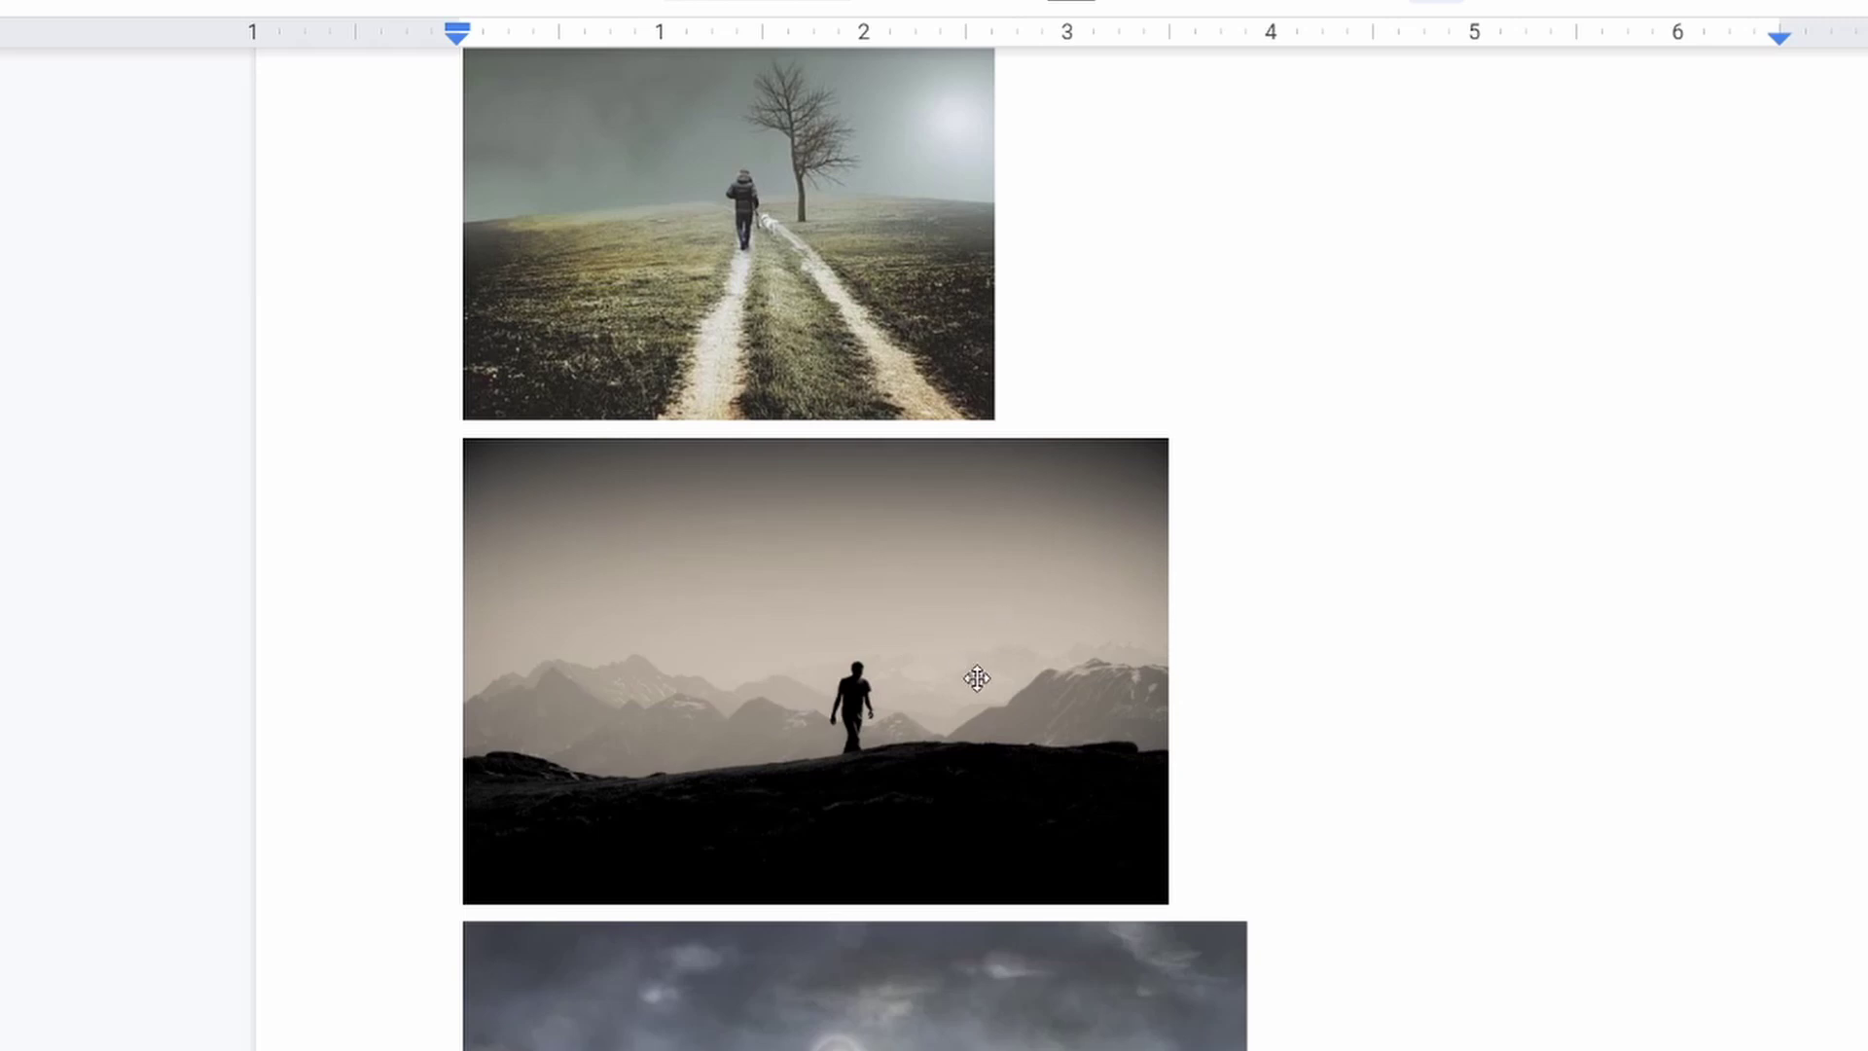
{"action": "scroll", "coordinate": [976, 675], "scroll_direction": "up", "scroll_amount": 7}
{"action": "scroll", "coordinate": [925, 438], "scroll_direction": "down", "scroll_amount": 1}
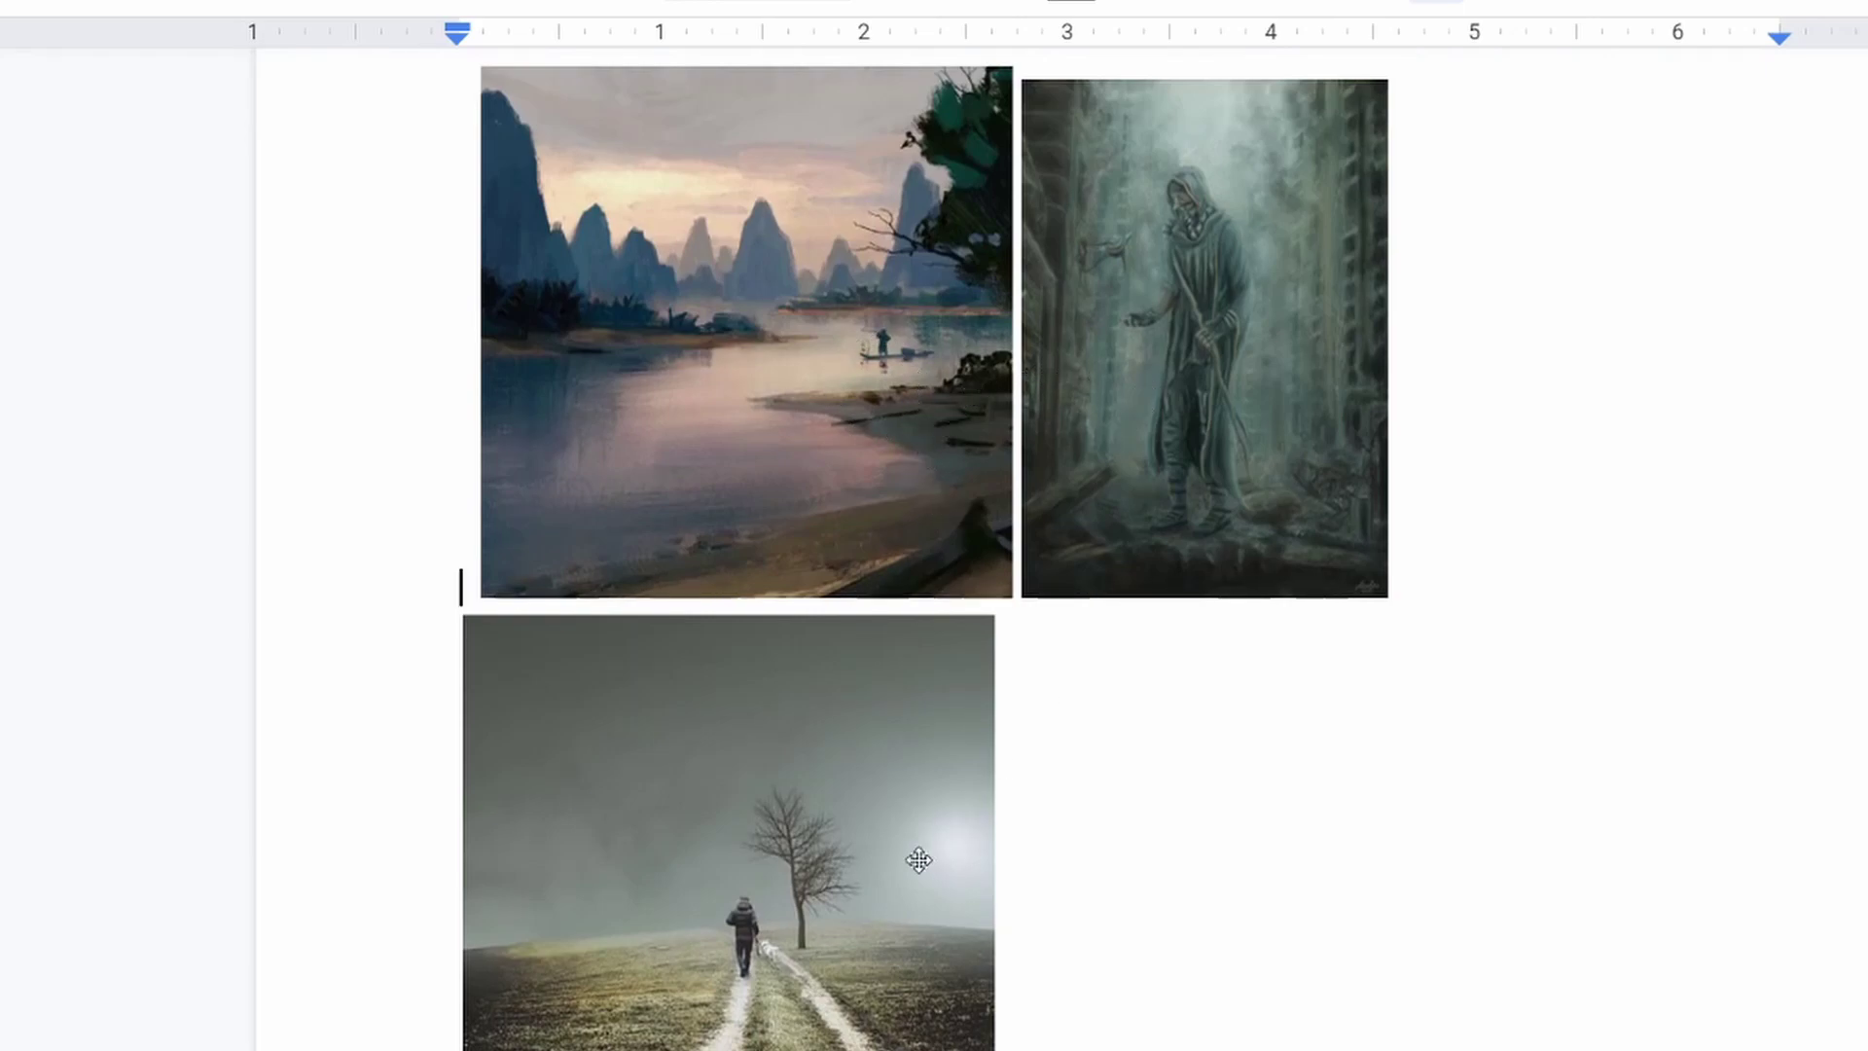
{"action": "scroll", "coordinate": [913, 863], "scroll_direction": "down", "scroll_amount": 9}
{"action": "scroll", "coordinate": [939, 744], "scroll_direction": "down", "scroll_amount": 2}
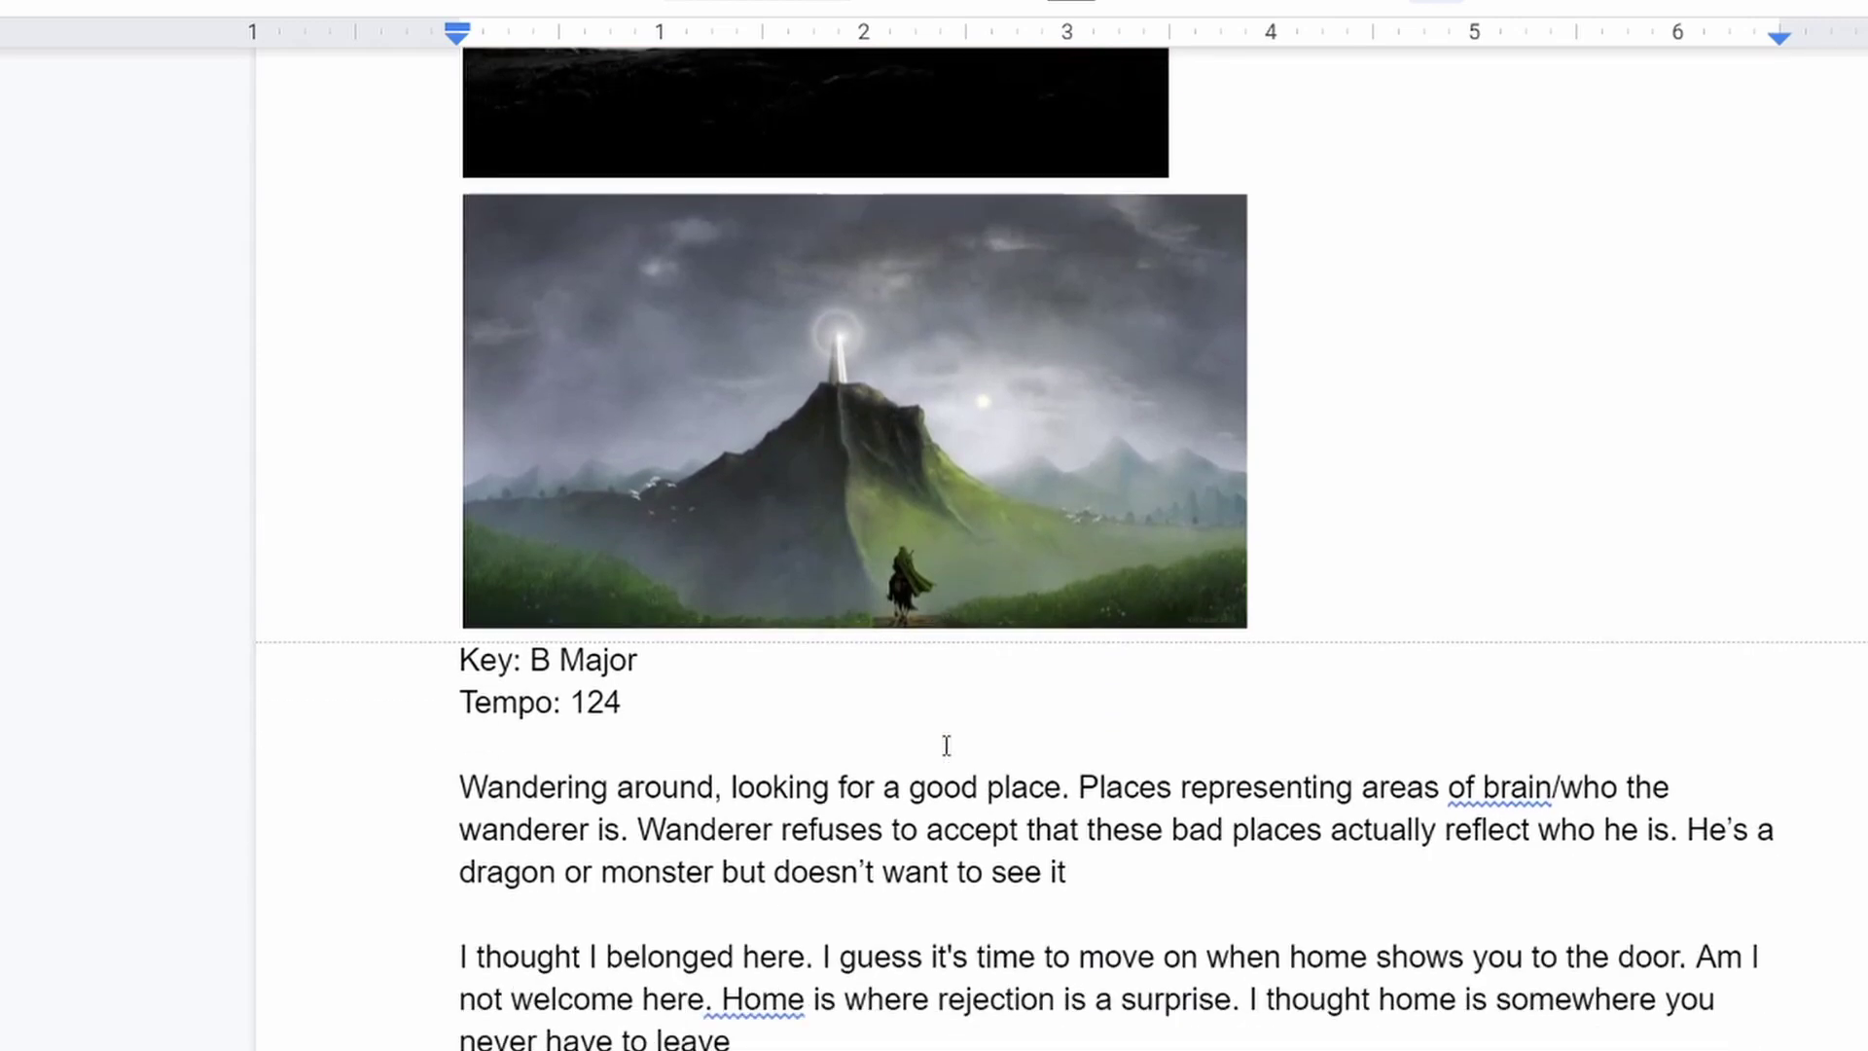
{"action": "scroll", "coordinate": [955, 746], "scroll_direction": "down", "scroll_amount": 3}
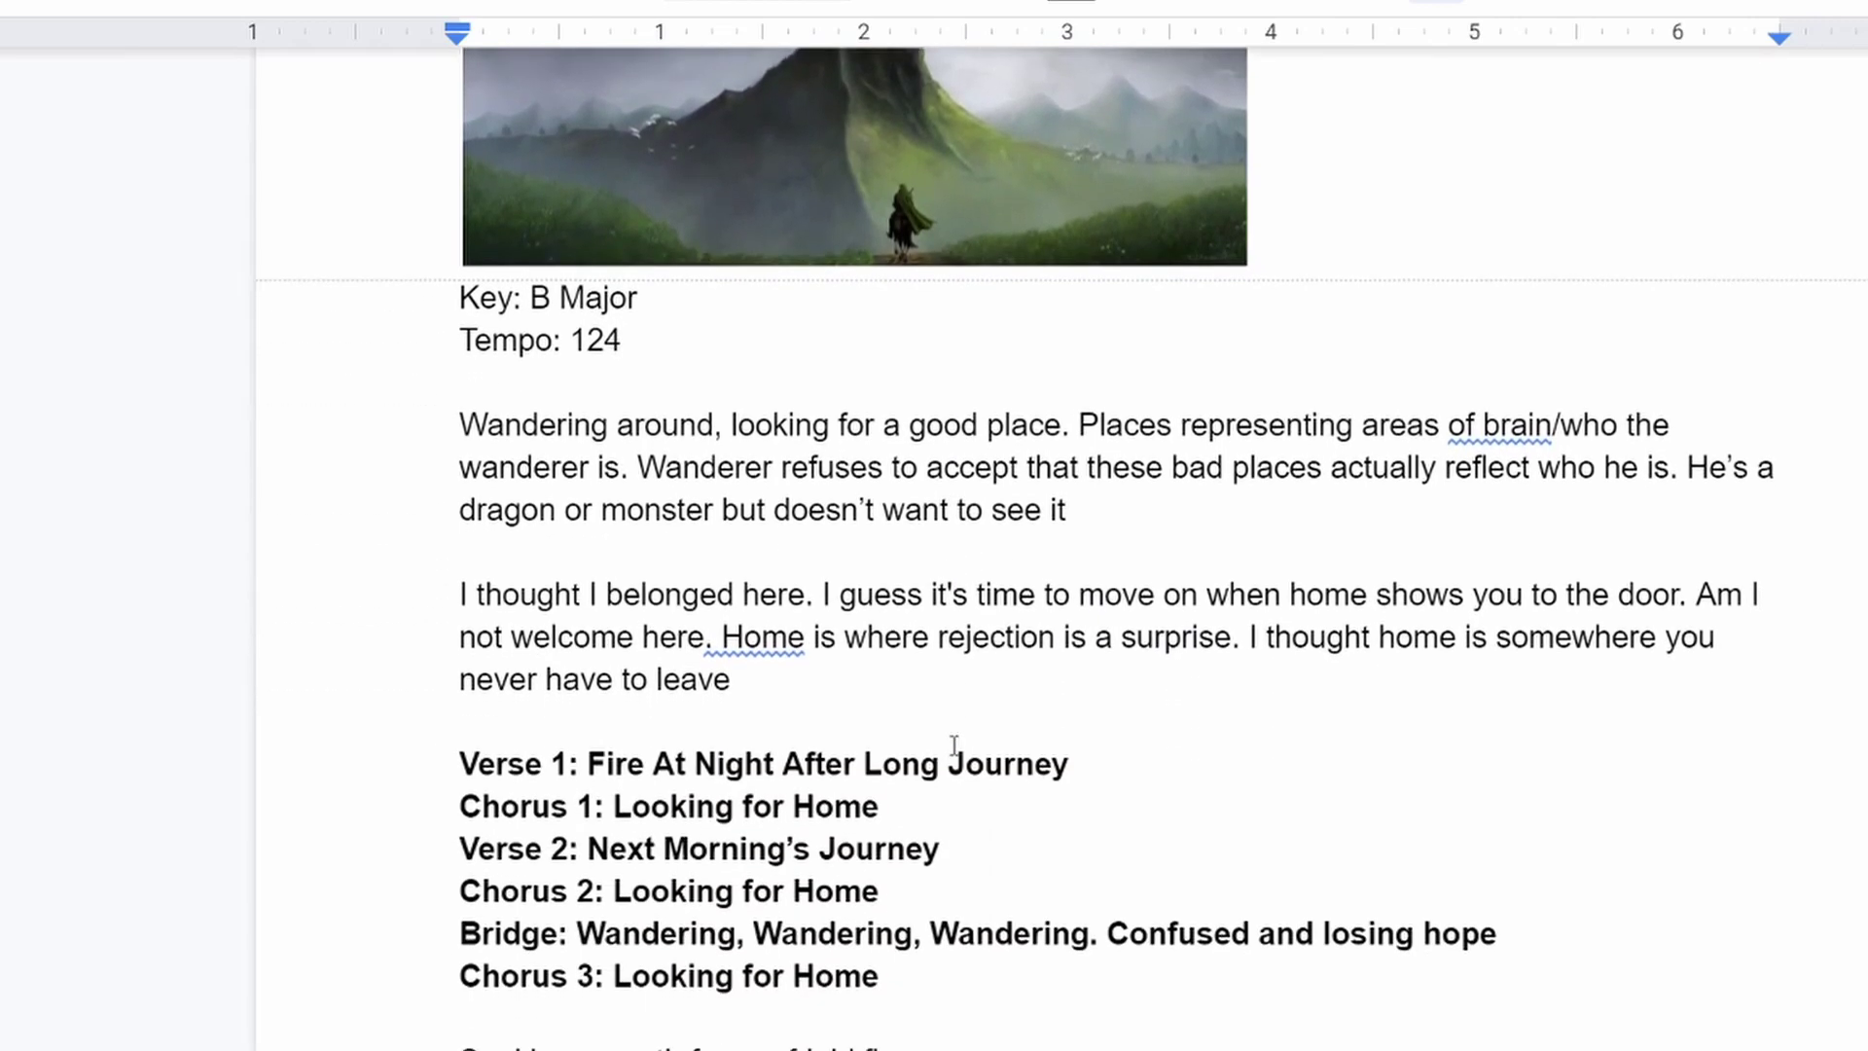
Step: Select the six bold song-section lines ending at Chorus 3, then scroll through the draft lyrics
{"action": "double_click", "coordinate": [954, 984]}
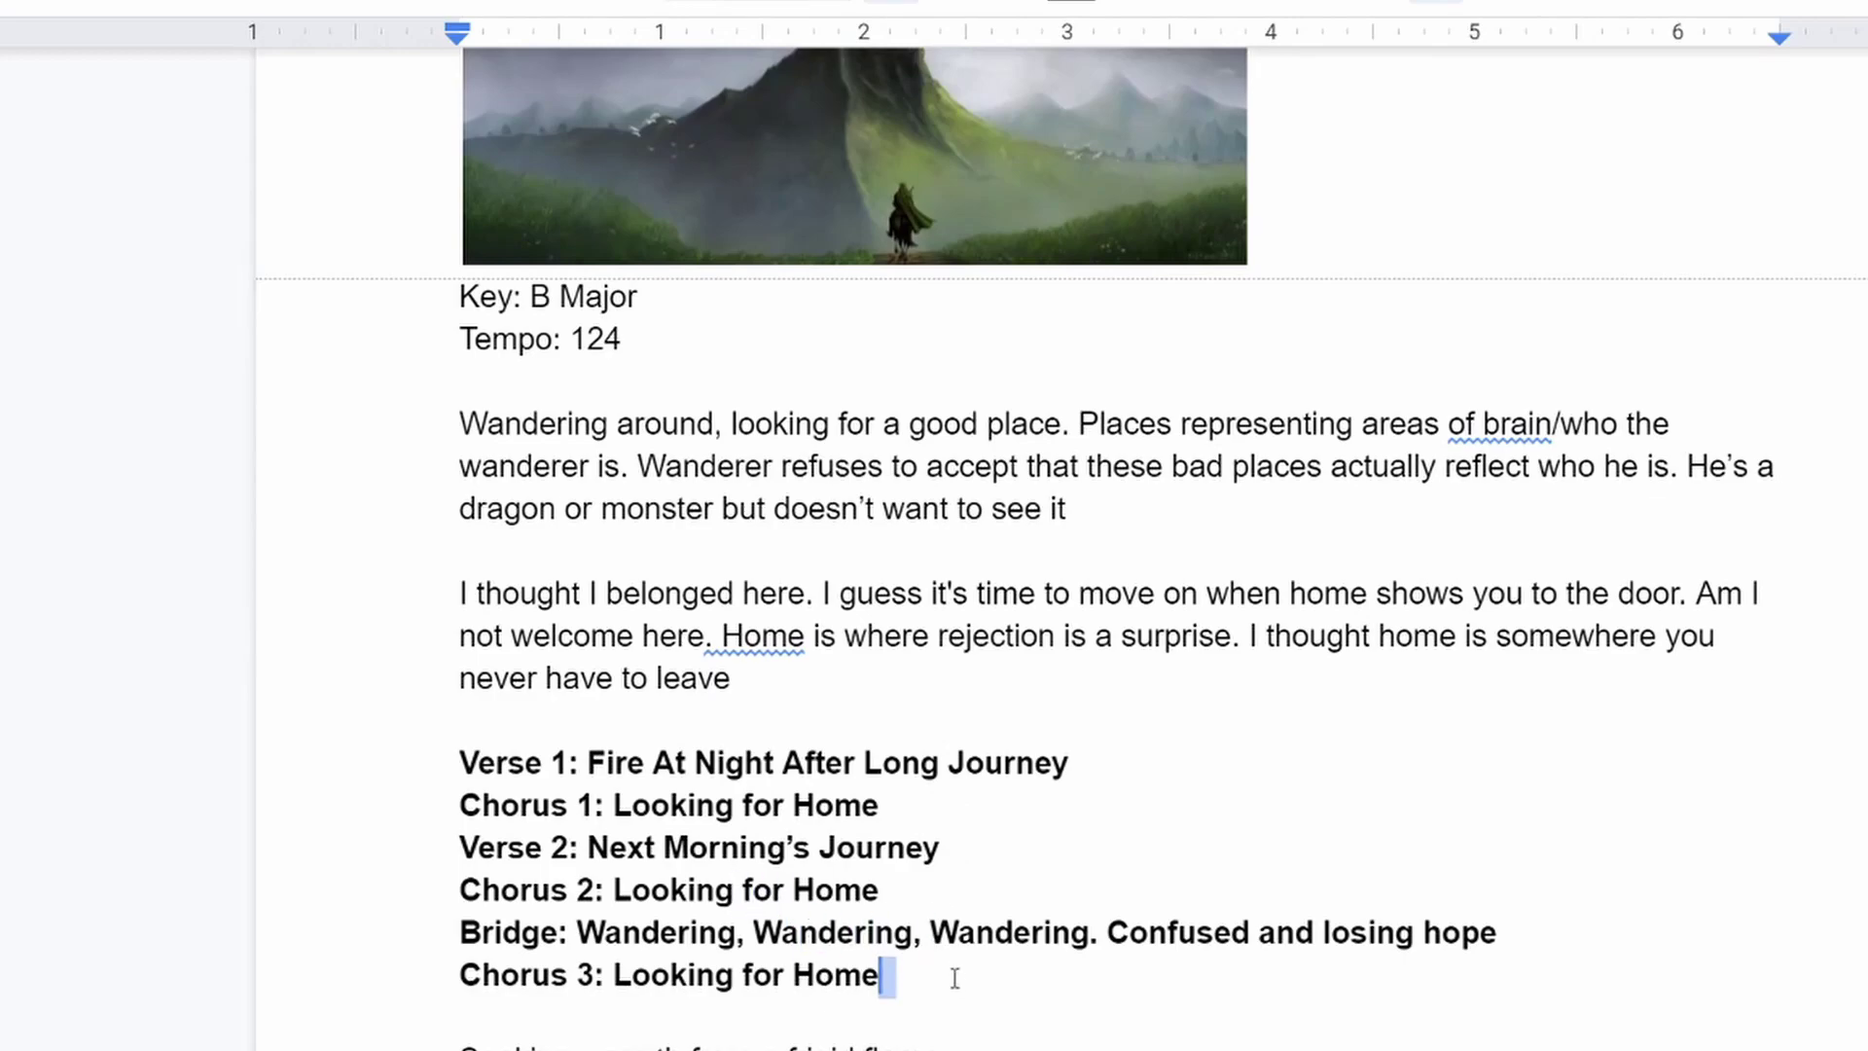
{"action": "left_click_drag", "start_coordinate": [955, 981], "coordinate": [421, 758]}
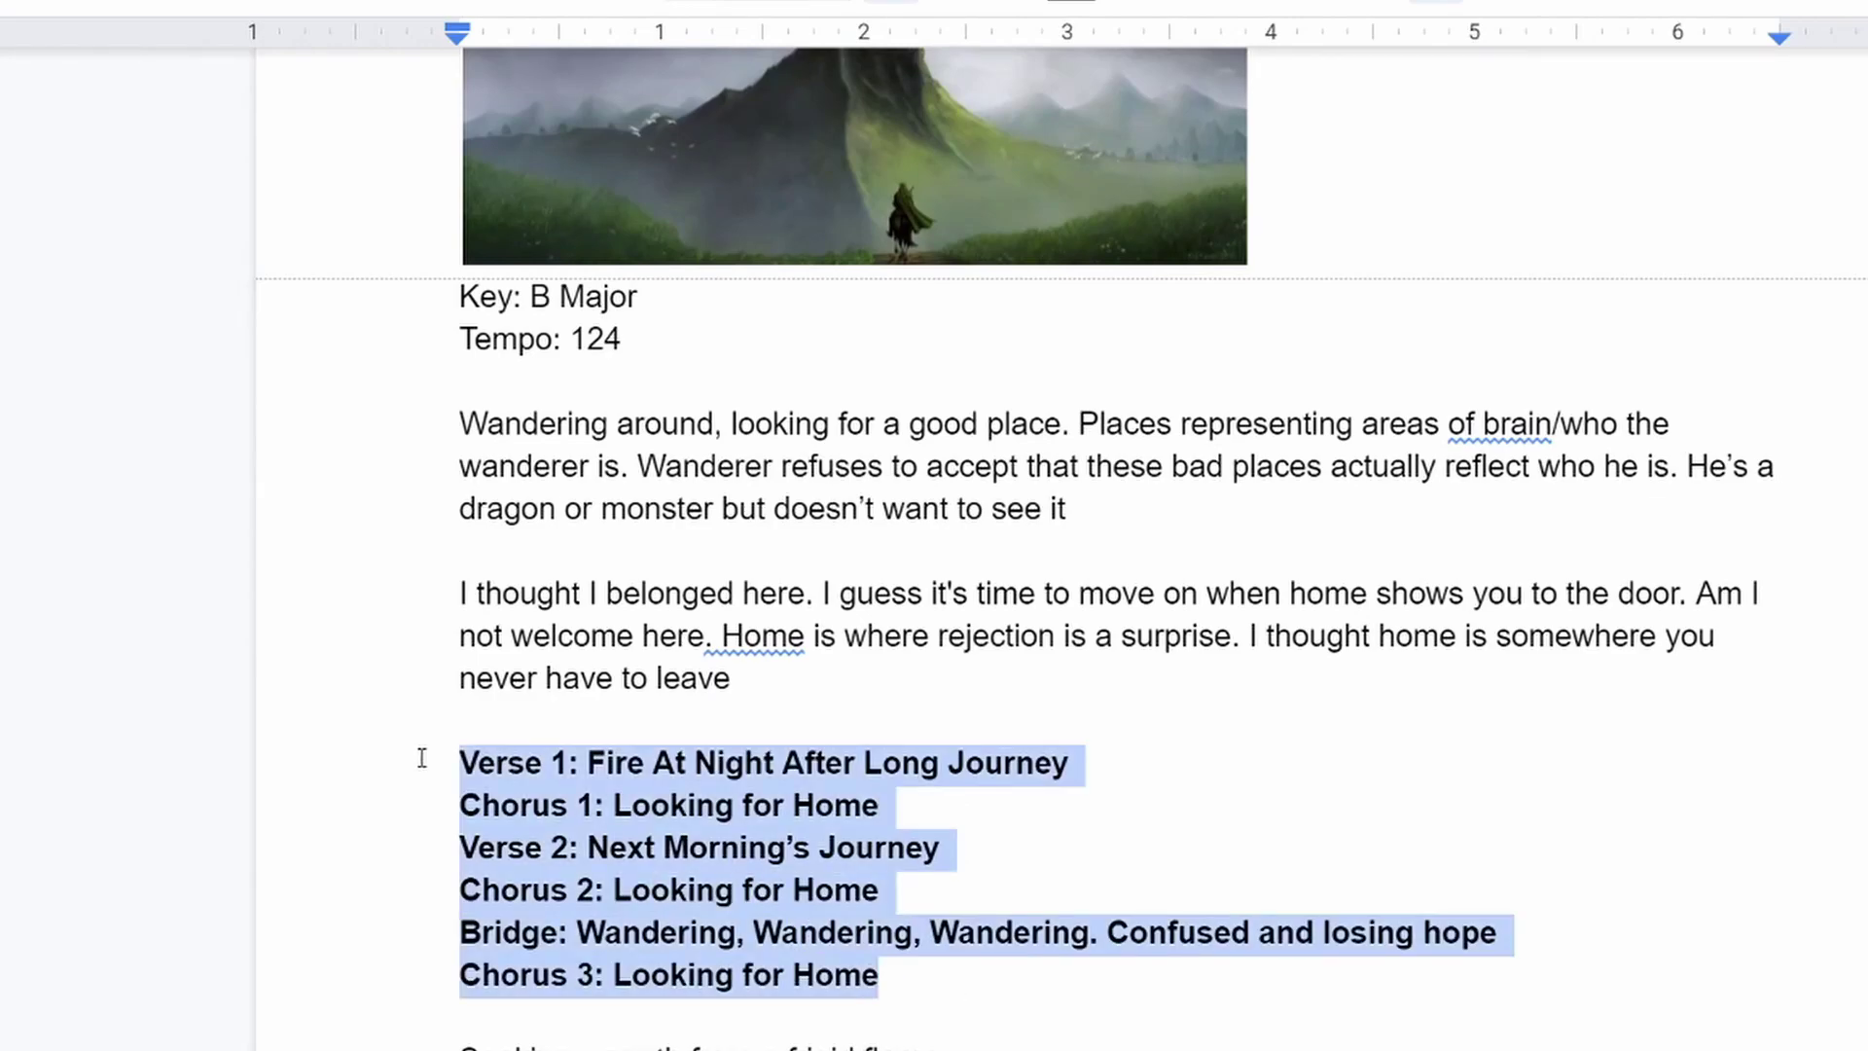
{"action": "scroll", "coordinate": [421, 758], "scroll_direction": "down", "scroll_amount": 10}
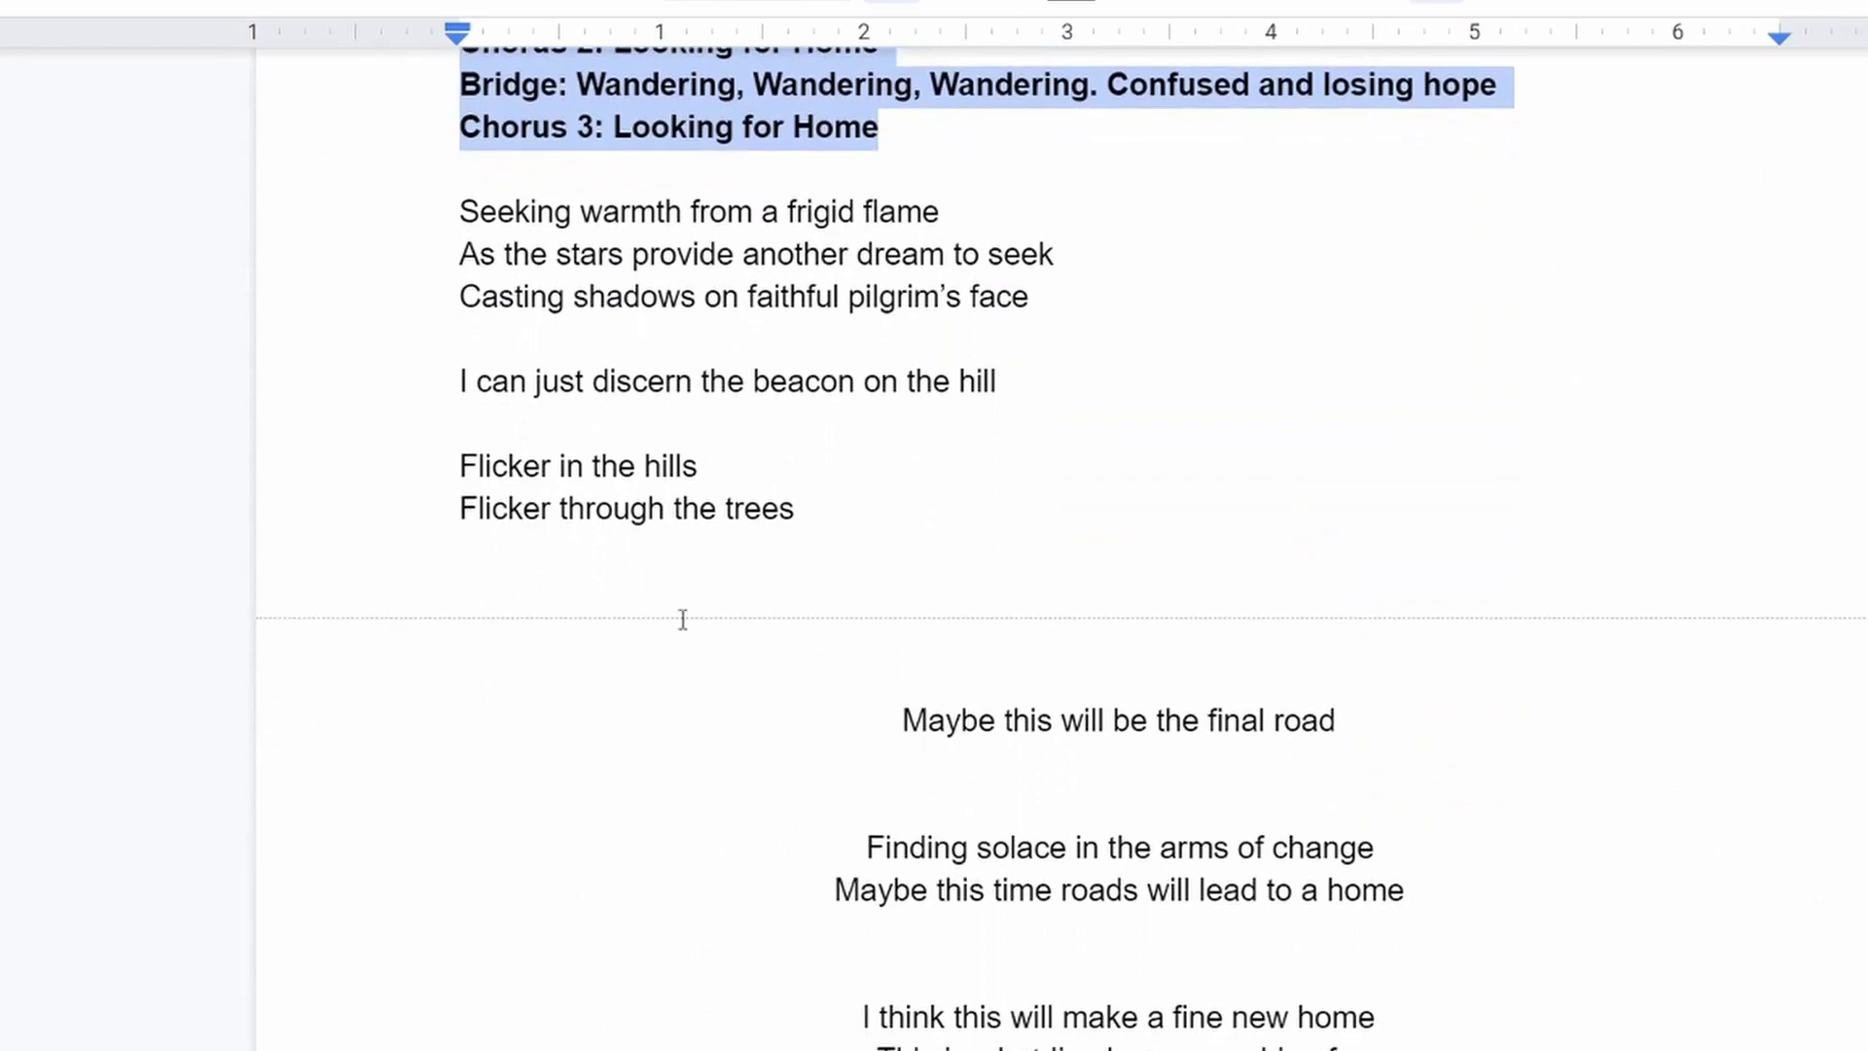
{"action": "scroll", "coordinate": [774, 586], "scroll_direction": "down", "scroll_amount": 17}
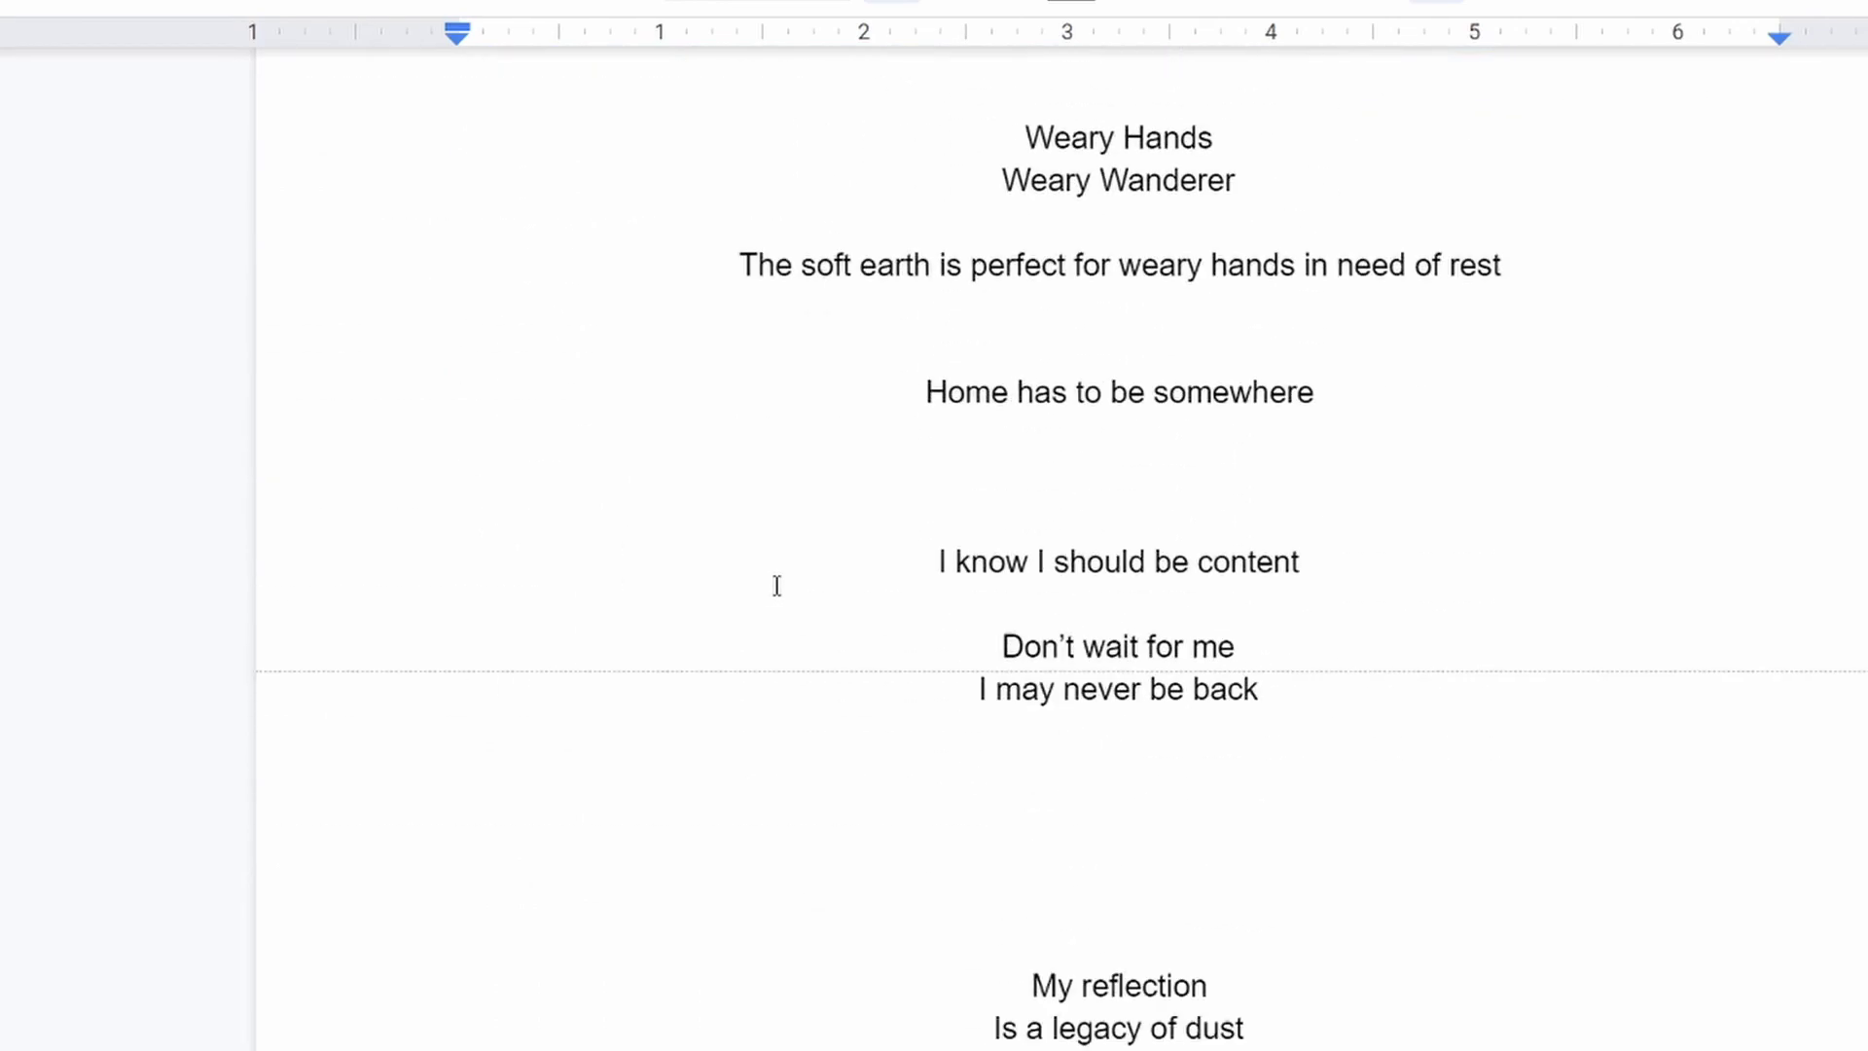
{"action": "scroll", "coordinate": [781, 595], "scroll_direction": "up", "scroll_amount": 20}
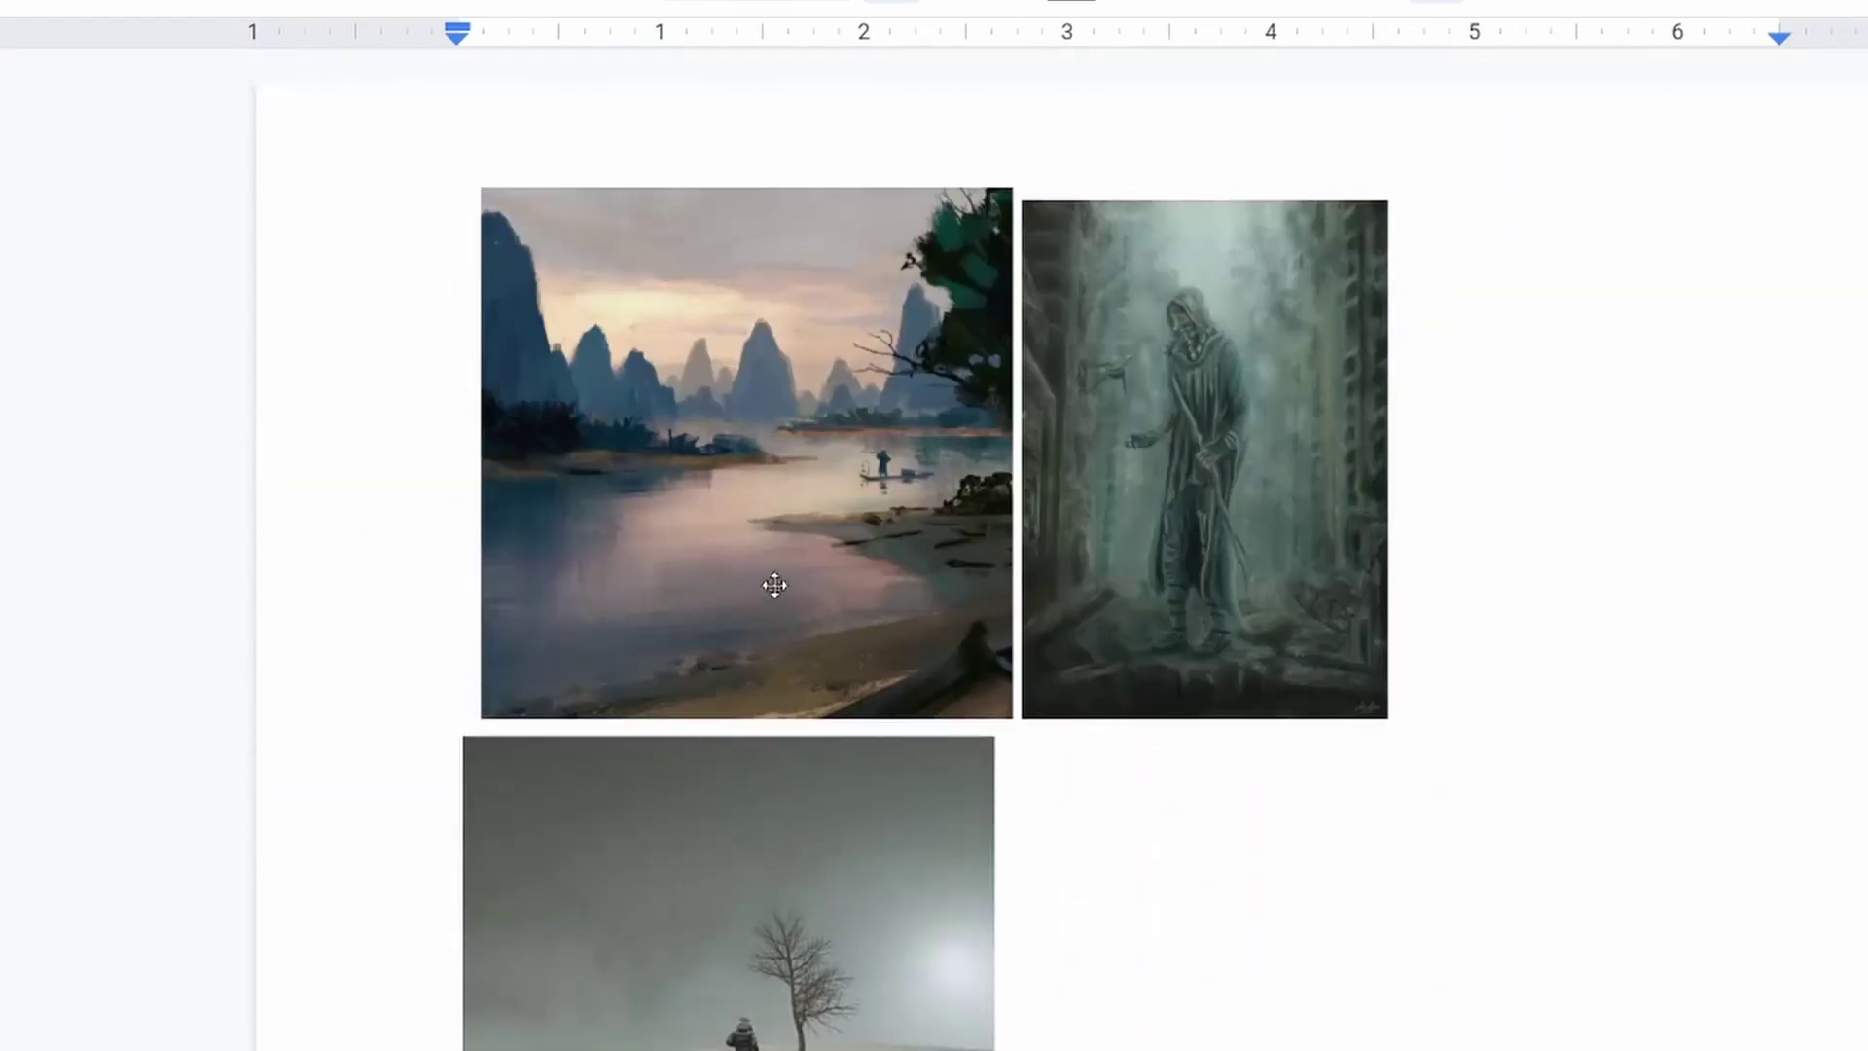
{"action": "scroll", "coordinate": [774, 585], "scroll_direction": "down", "scroll_amount": 5}
{"action": "scroll", "coordinate": [774, 585], "scroll_direction": "up", "scroll_amount": 5}
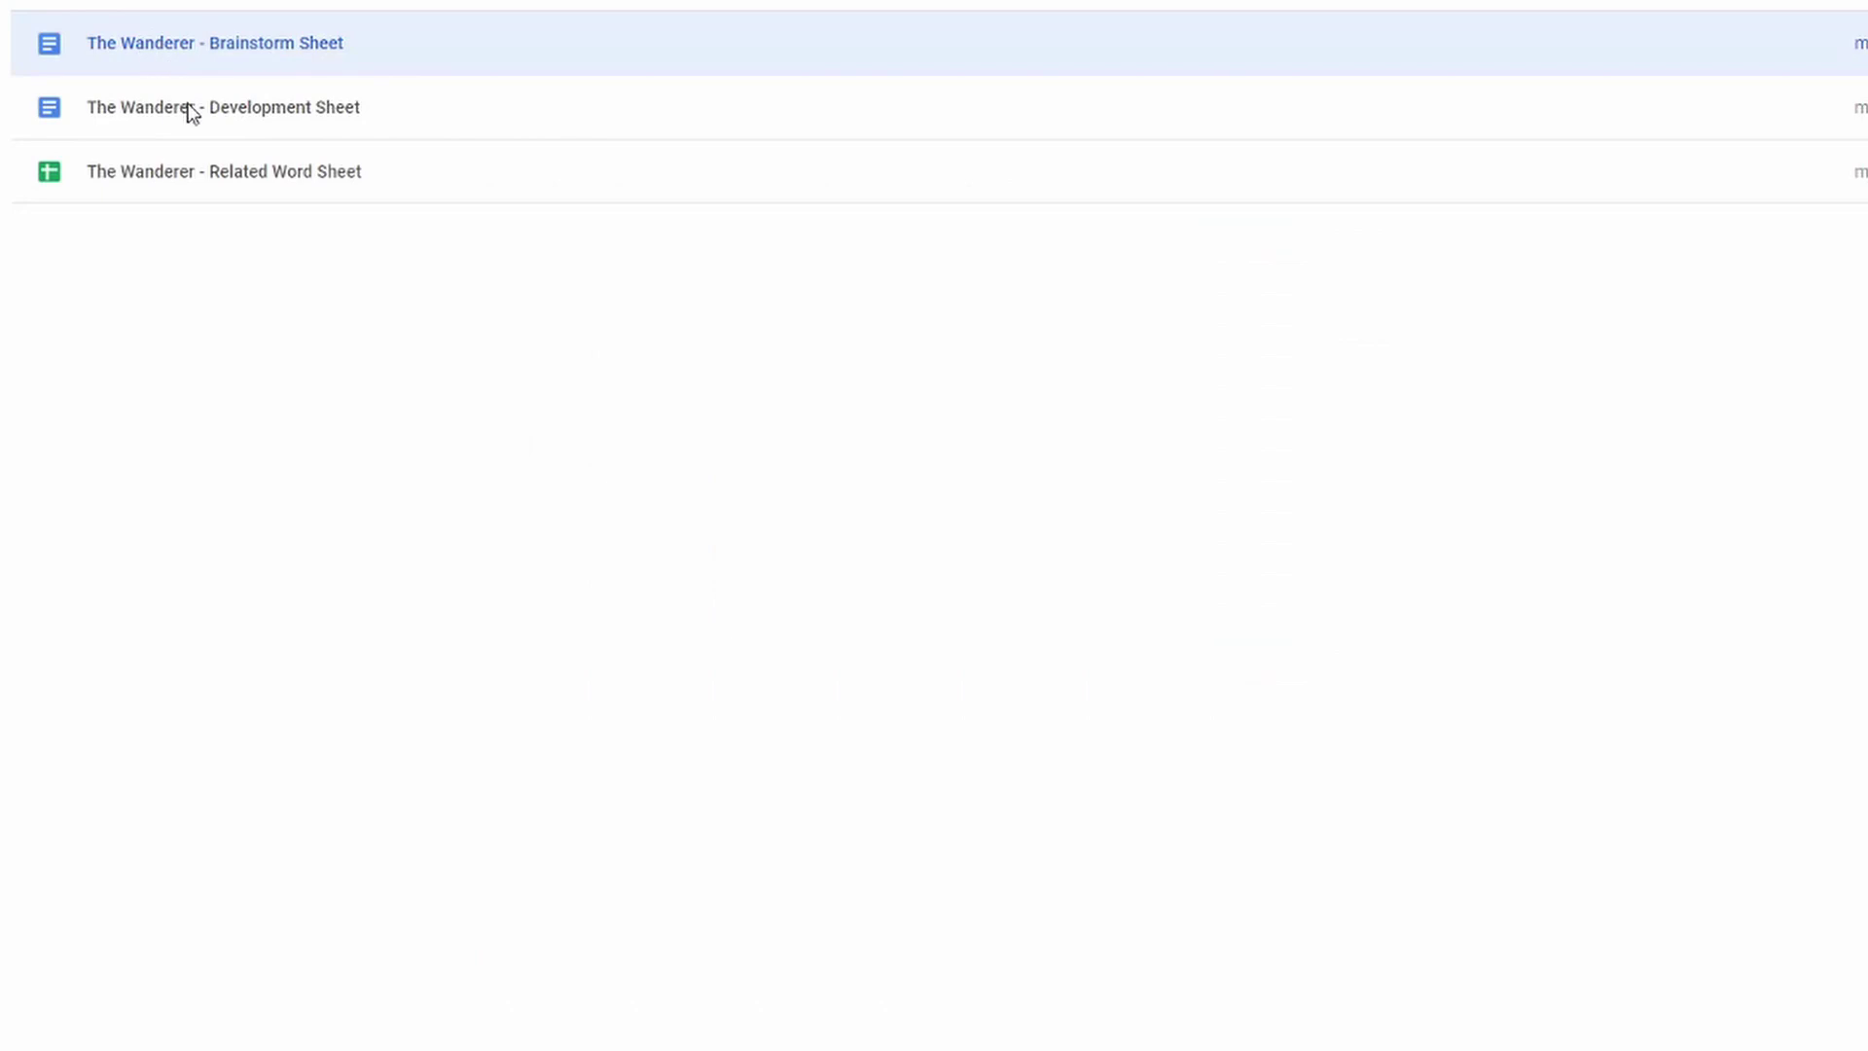
Step: Select The Wanderer - Development Sheet, then open The Wanderer - Related Word Sheet
{"action": "left_click", "coordinate": [189, 105]}
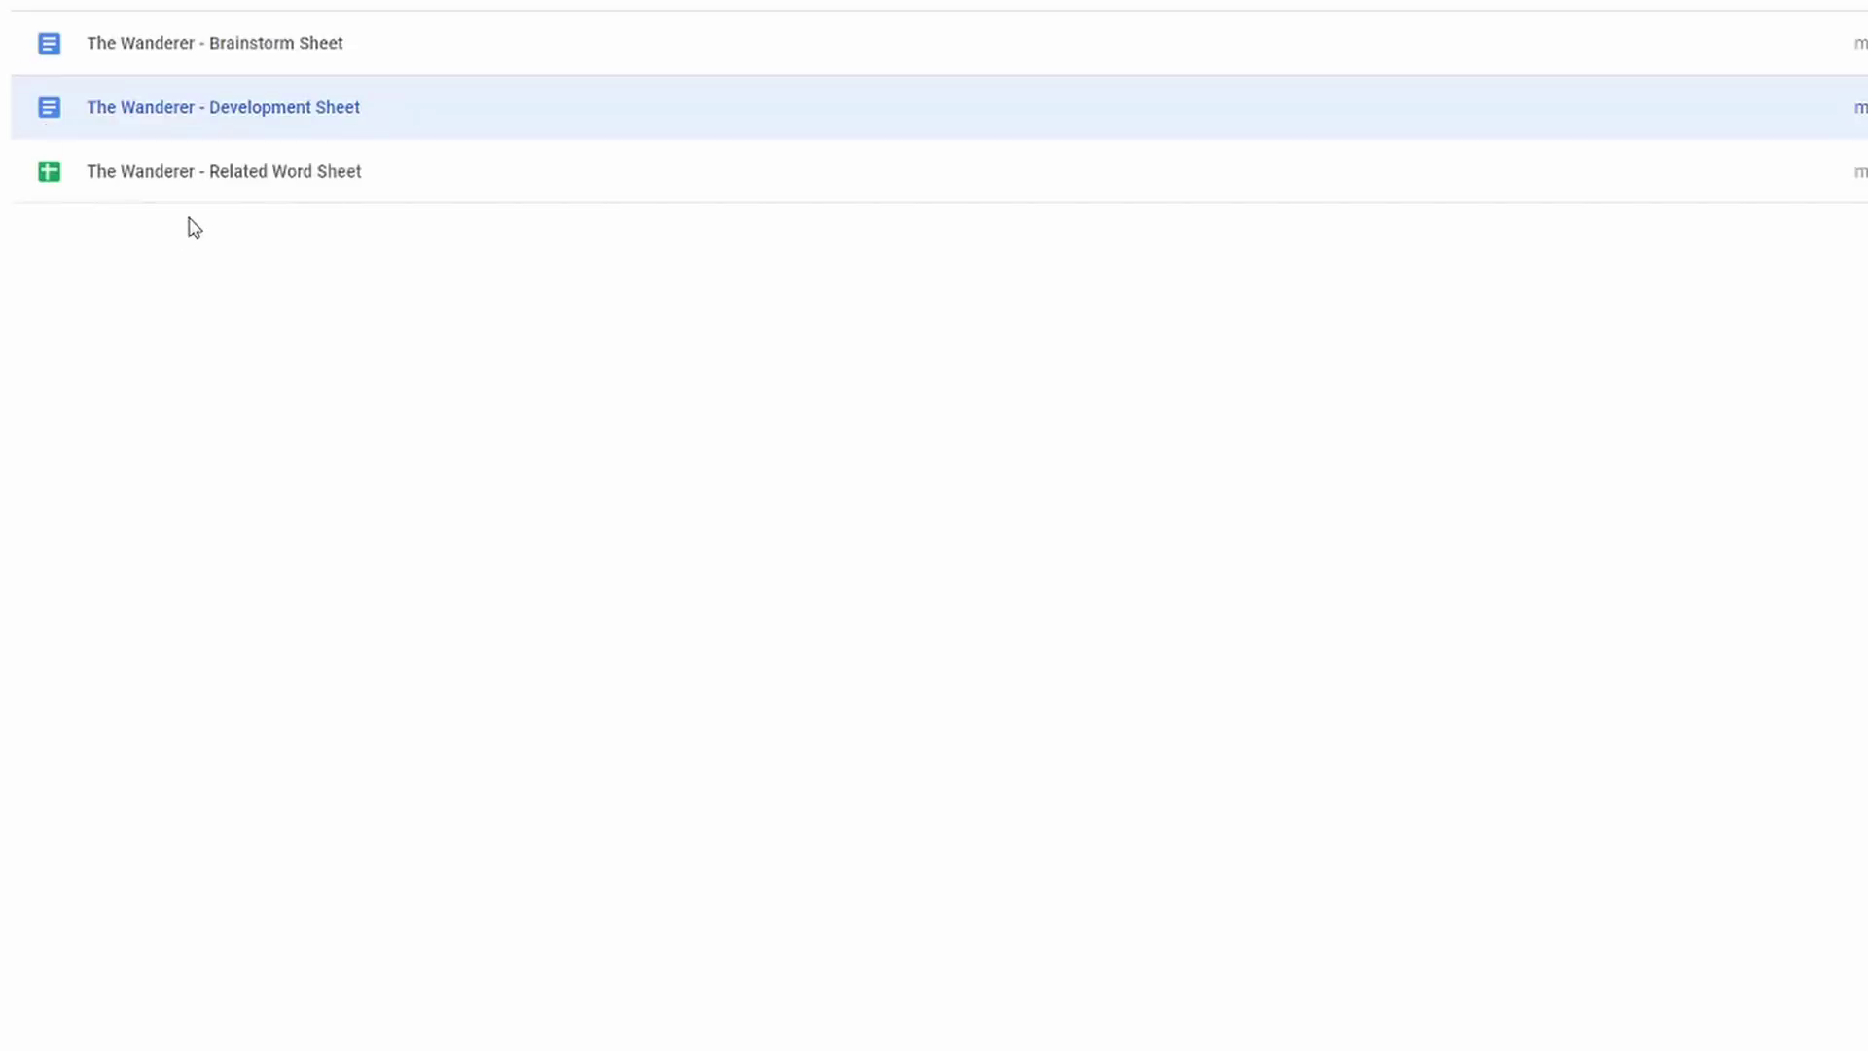
{"action": "left_click", "coordinate": [205, 192]}
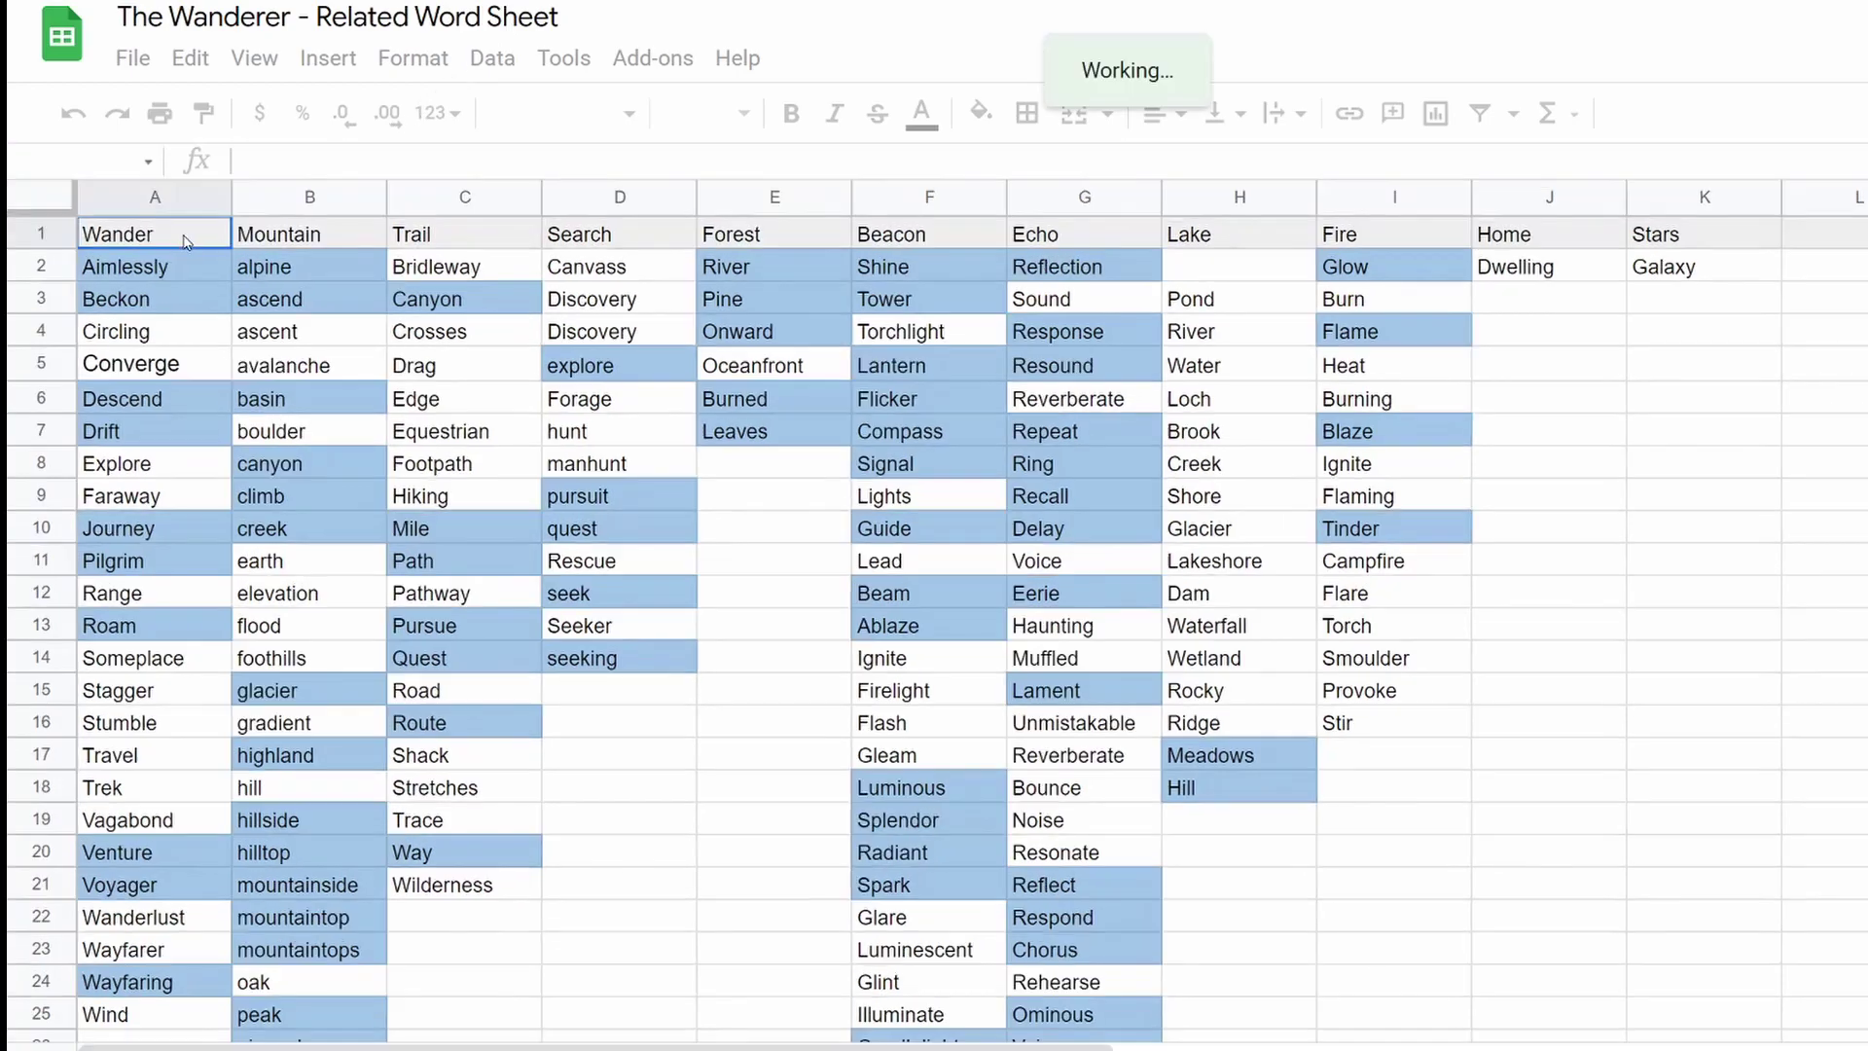
{"action": "left_click", "coordinate": [340, 238]}
{"action": "left_click", "coordinate": [394, 238]}
{"action": "left_click", "coordinate": [370, 237]}
{"action": "left_click", "coordinate": [173, 240]}
{"action": "left_click", "coordinate": [272, 241]}
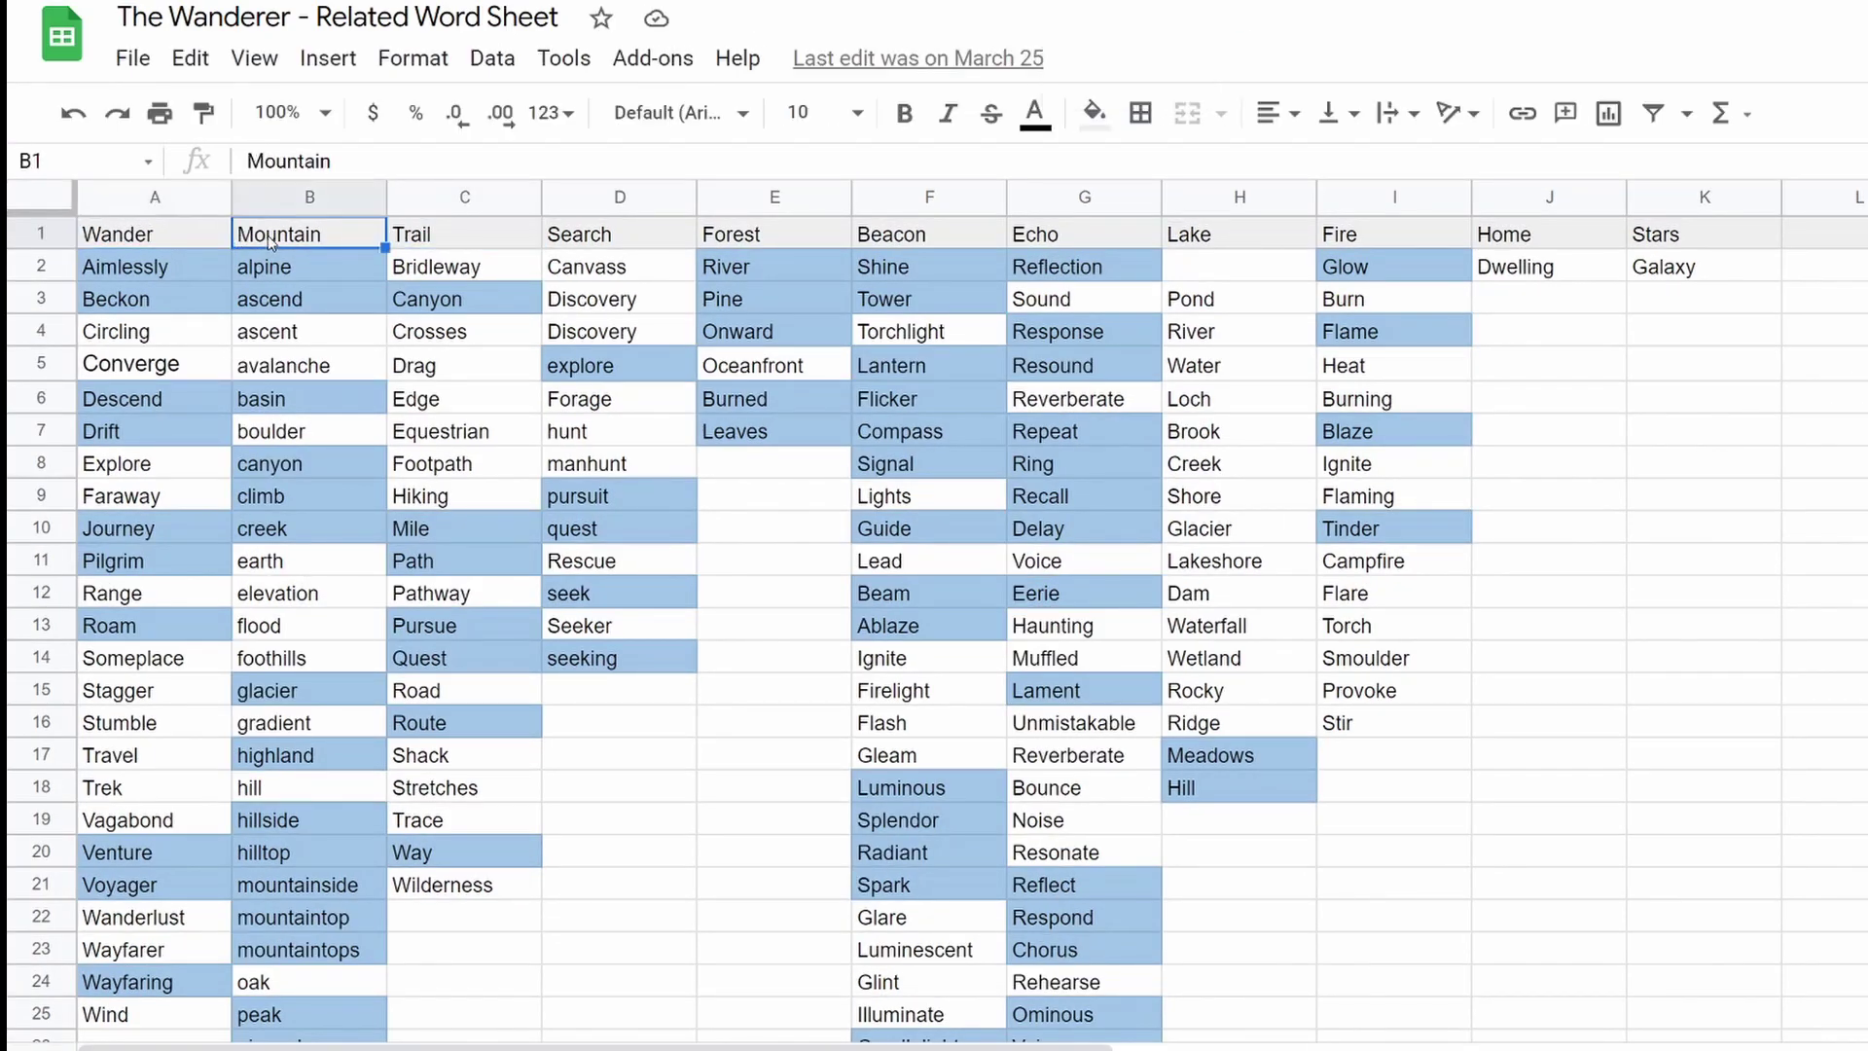
{"action": "left_click", "coordinate": [397, 238]}
{"action": "left_click", "coordinate": [312, 233]}
{"action": "left_click", "coordinate": [169, 234]}
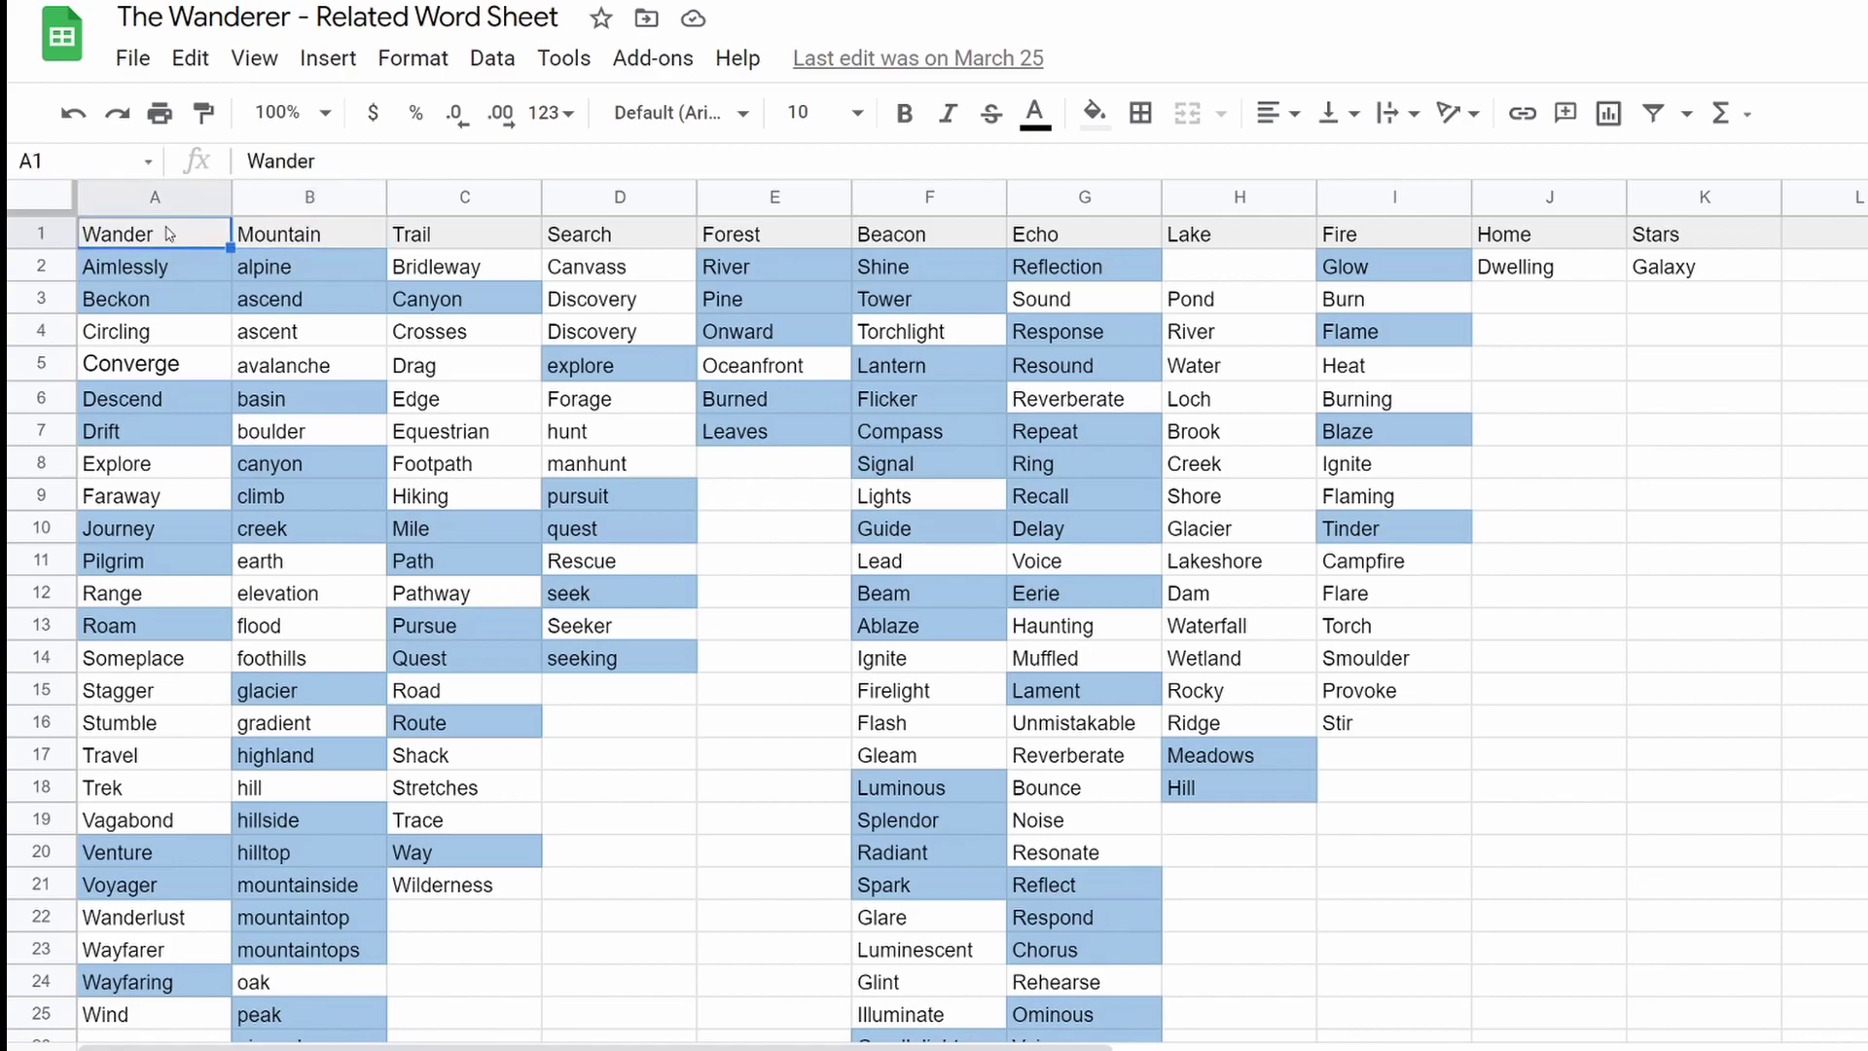
{"action": "left_click", "coordinate": [308, 238]}
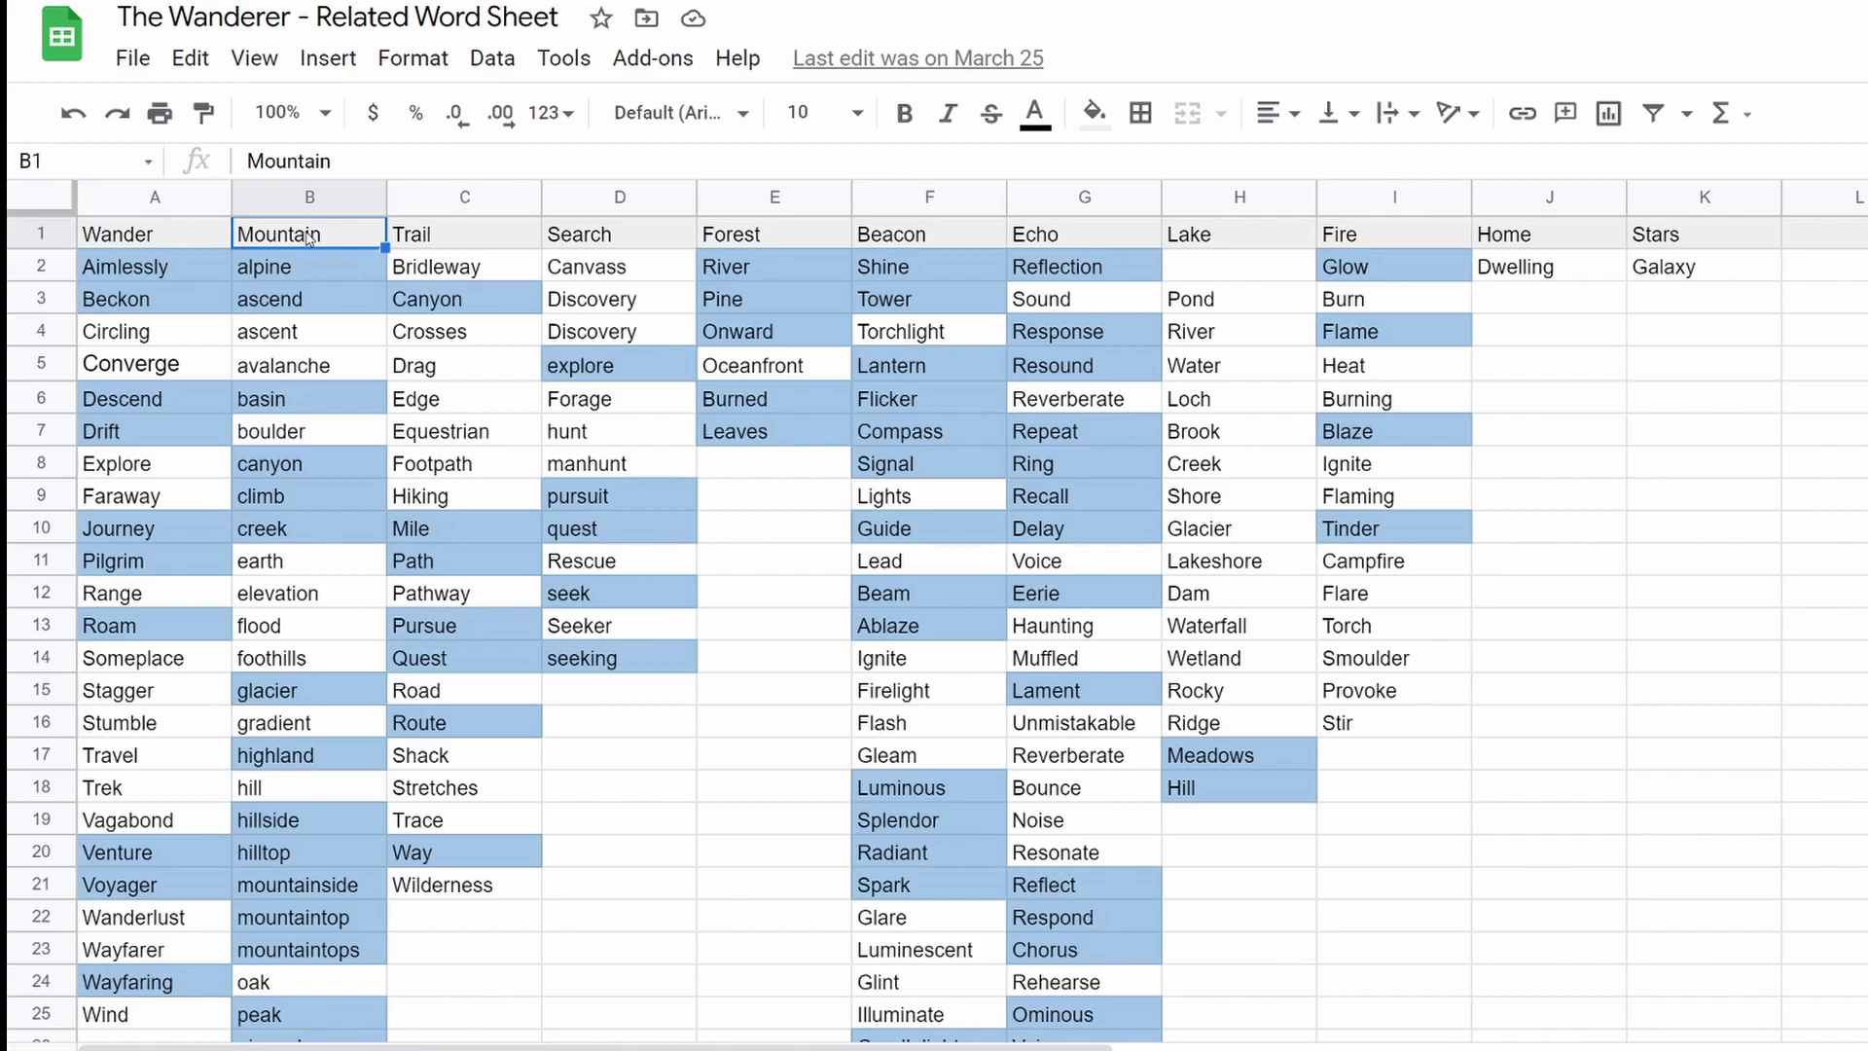
{"action": "left_click_drag", "start_coordinate": [224, 242], "coordinate": [156, 243]}
{"action": "left_click", "coordinate": [1848, 247]}
{"action": "left_click", "coordinate": [610, 242]}
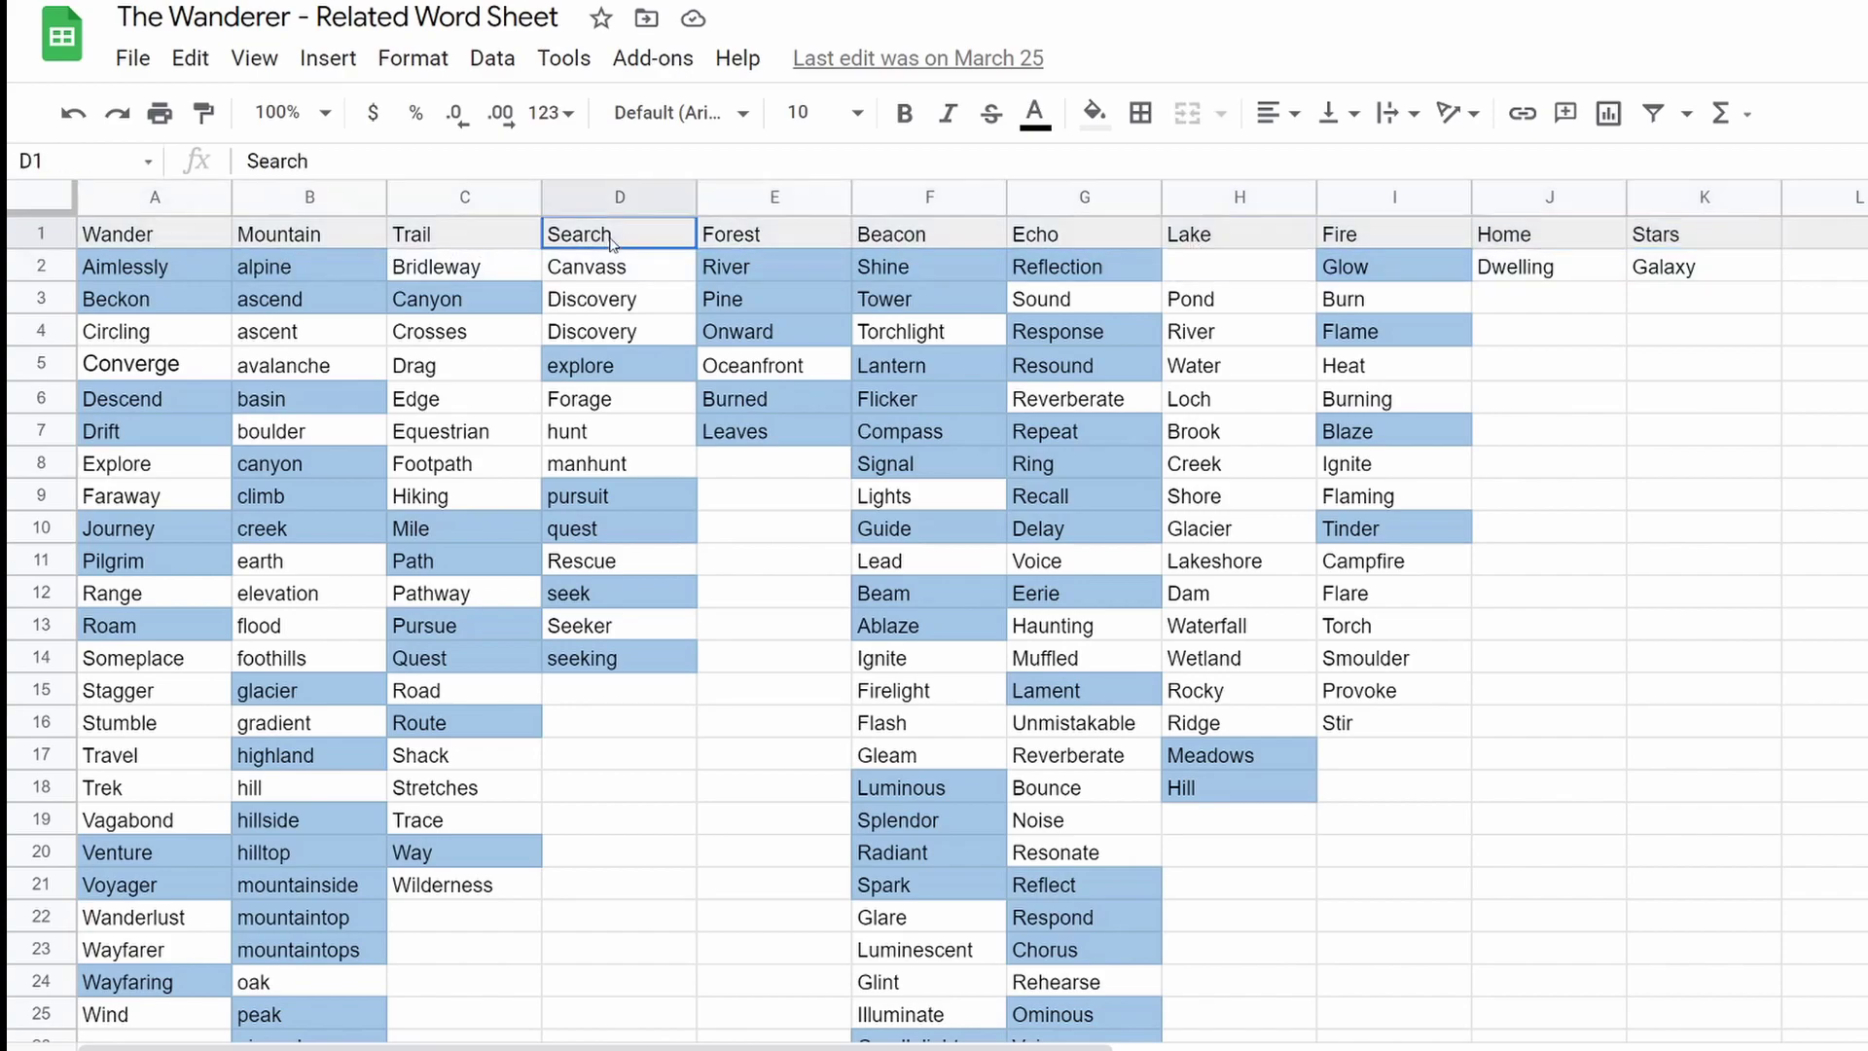
{"action": "left_click", "coordinate": [750, 239]}
{"action": "left_click", "coordinate": [632, 240]}
{"action": "left_click", "coordinate": [222, 246]}
{"action": "left_click", "coordinate": [627, 243]}
{"action": "left_click", "coordinate": [751, 242]}
{"action": "left_click", "coordinate": [626, 241]}
{"action": "left_click", "coordinate": [721, 243]}
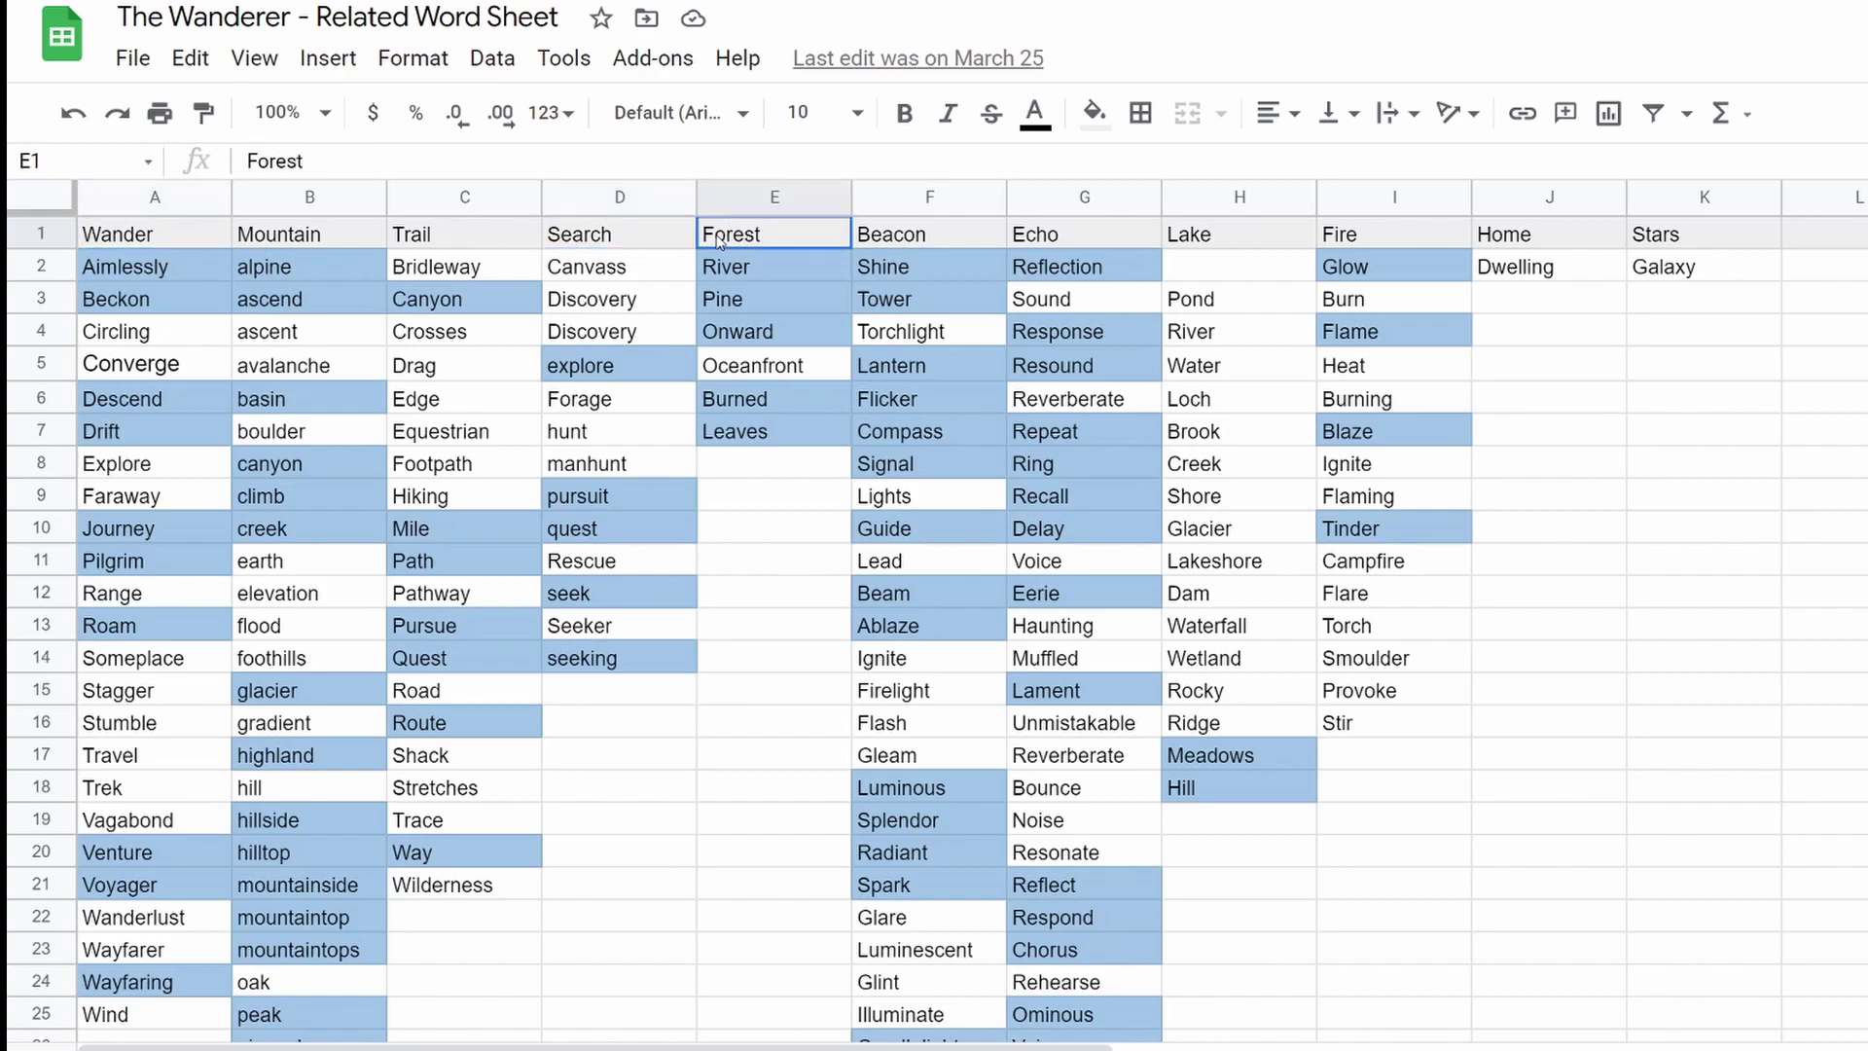
{"action": "left_click", "coordinate": [888, 237]}
{"action": "left_click", "coordinate": [1075, 241]}
{"action": "left_click", "coordinate": [1191, 237]}
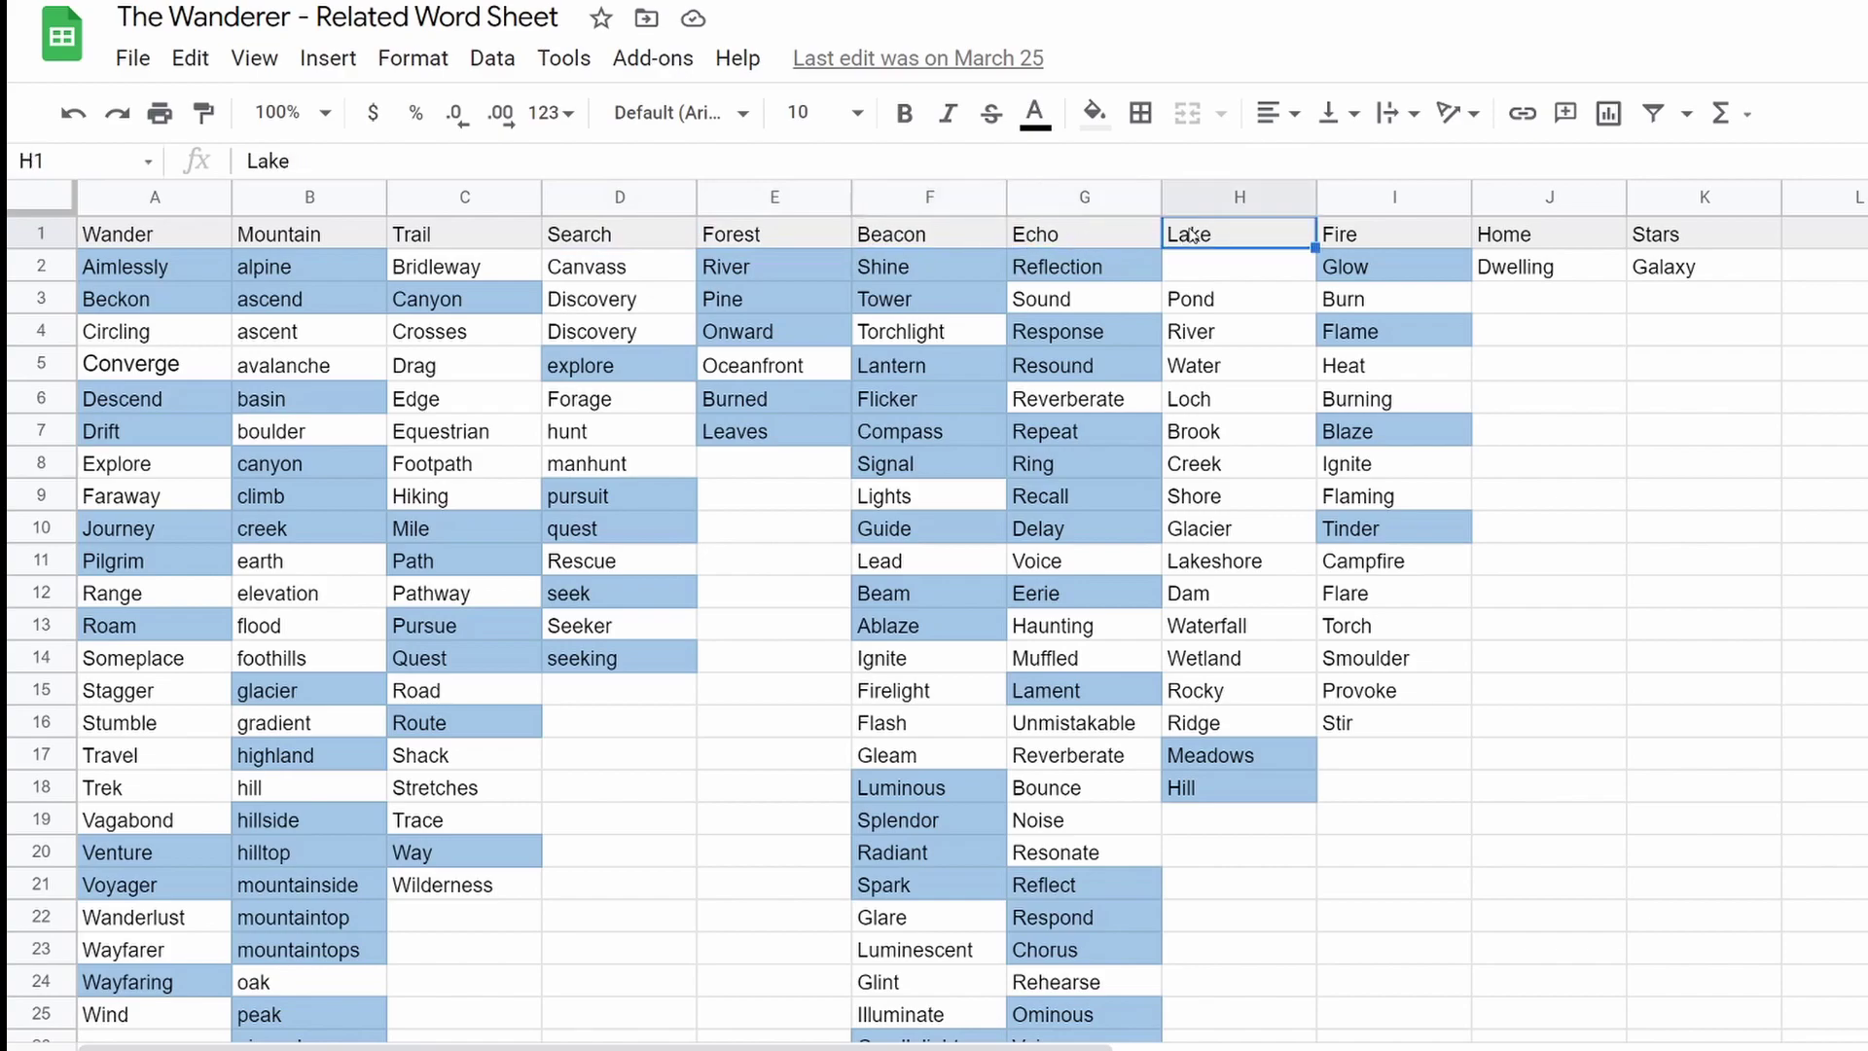
{"action": "left_click", "coordinate": [1392, 233]}
{"action": "left_click", "coordinate": [1516, 243]}
{"action": "left_click", "coordinate": [1657, 251]}
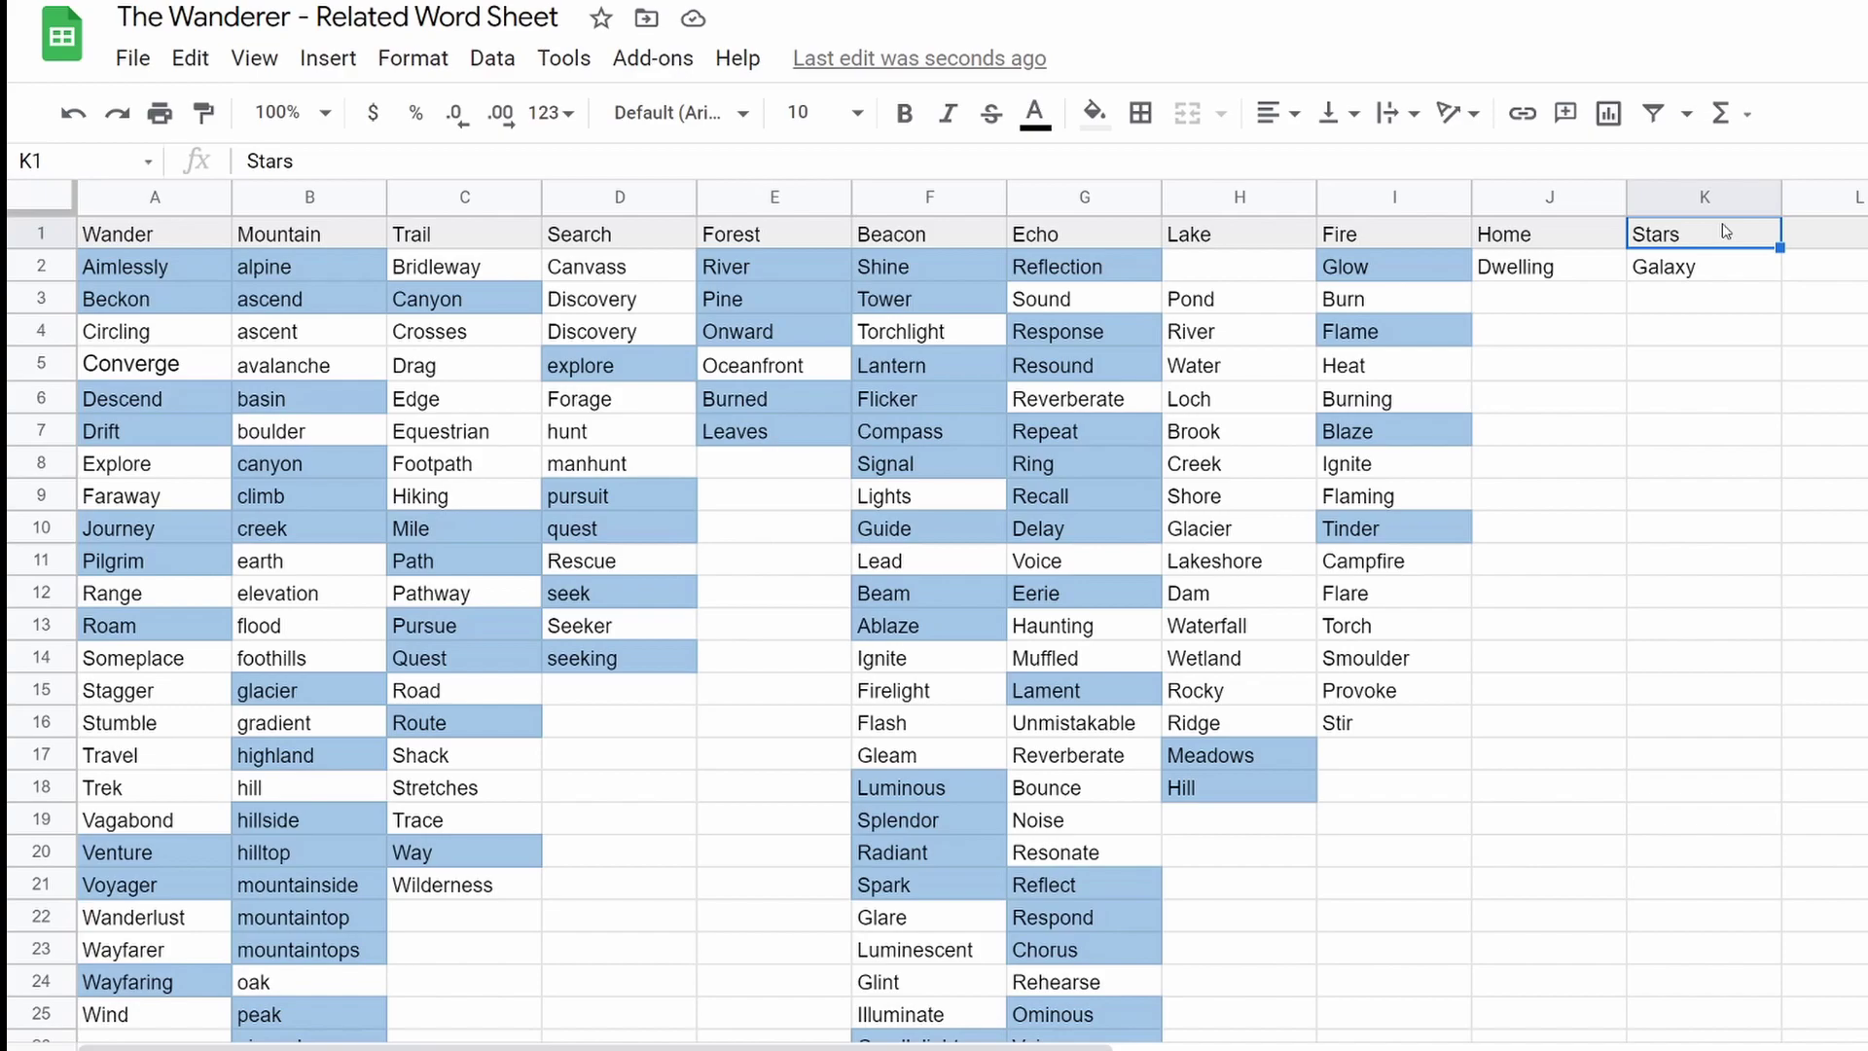
{"action": "left_click", "coordinate": [1540, 234]}
{"action": "left_click_drag", "start_coordinate": [1637, 236], "coordinate": [136, 241]}
{"action": "left_click", "coordinate": [129, 240]}
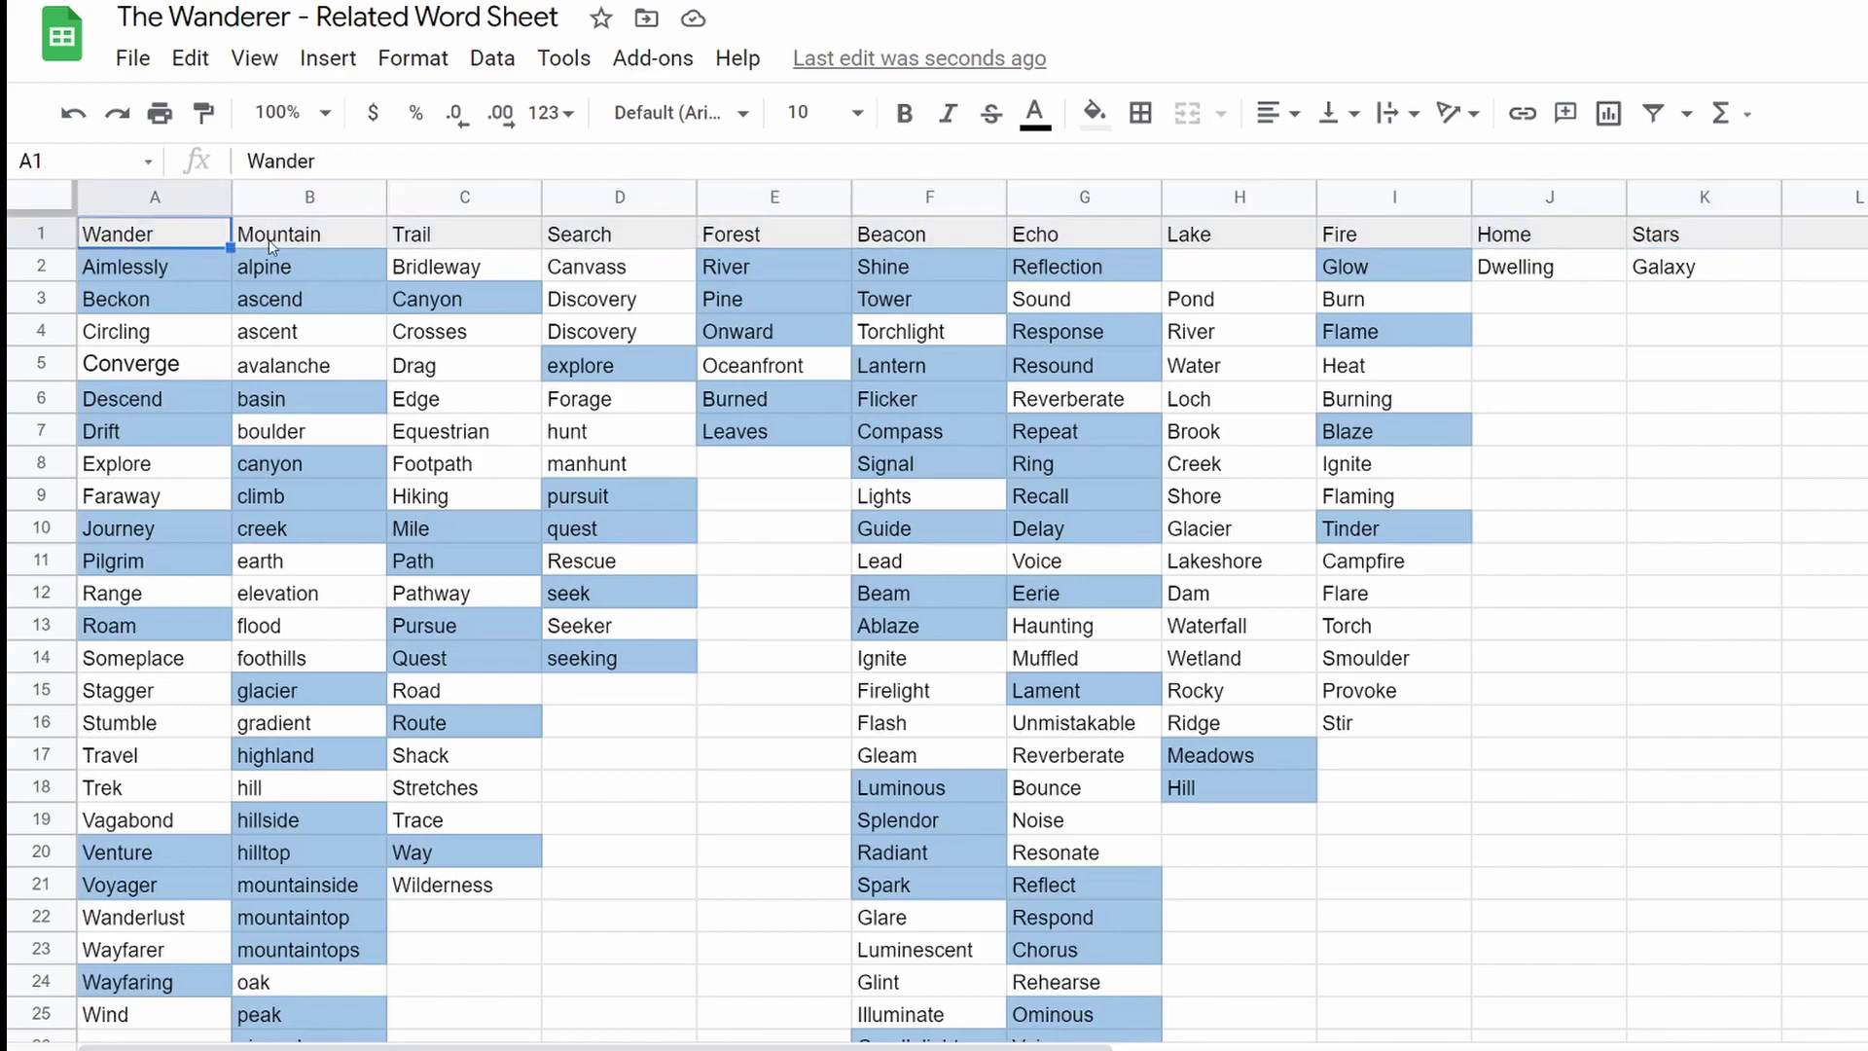
{"action": "left_click", "coordinate": [276, 246]}
{"action": "left_click", "coordinate": [465, 243]}
{"action": "left_click", "coordinate": [655, 244]}
{"action": "left_click", "coordinate": [762, 241]}
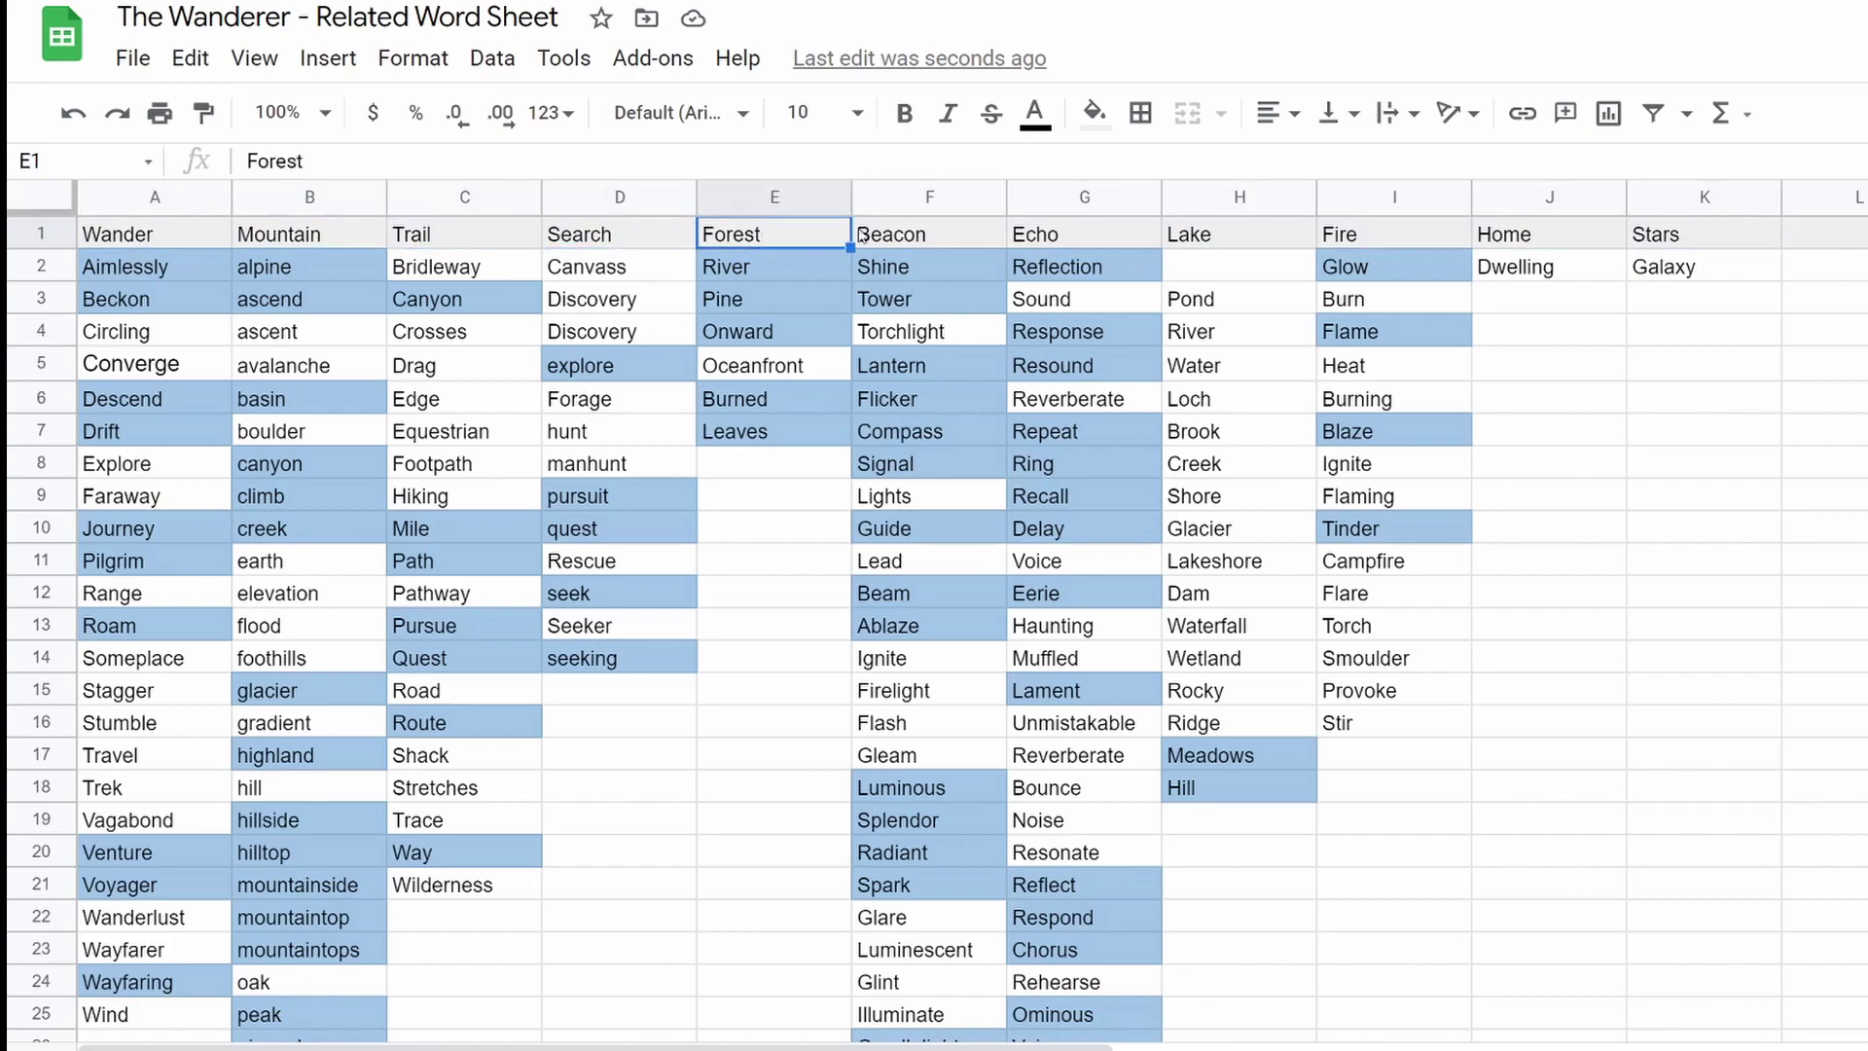
{"action": "left_click", "coordinate": [340, 238]}
{"action": "key", "text": "Right"}
{"action": "key", "text": "Right"}
{"action": "key", "text": "Right"}
{"action": "left_click", "coordinate": [313, 237]}
{"action": "left_click", "coordinate": [766, 245]}
{"action": "left_click", "coordinate": [926, 242]}
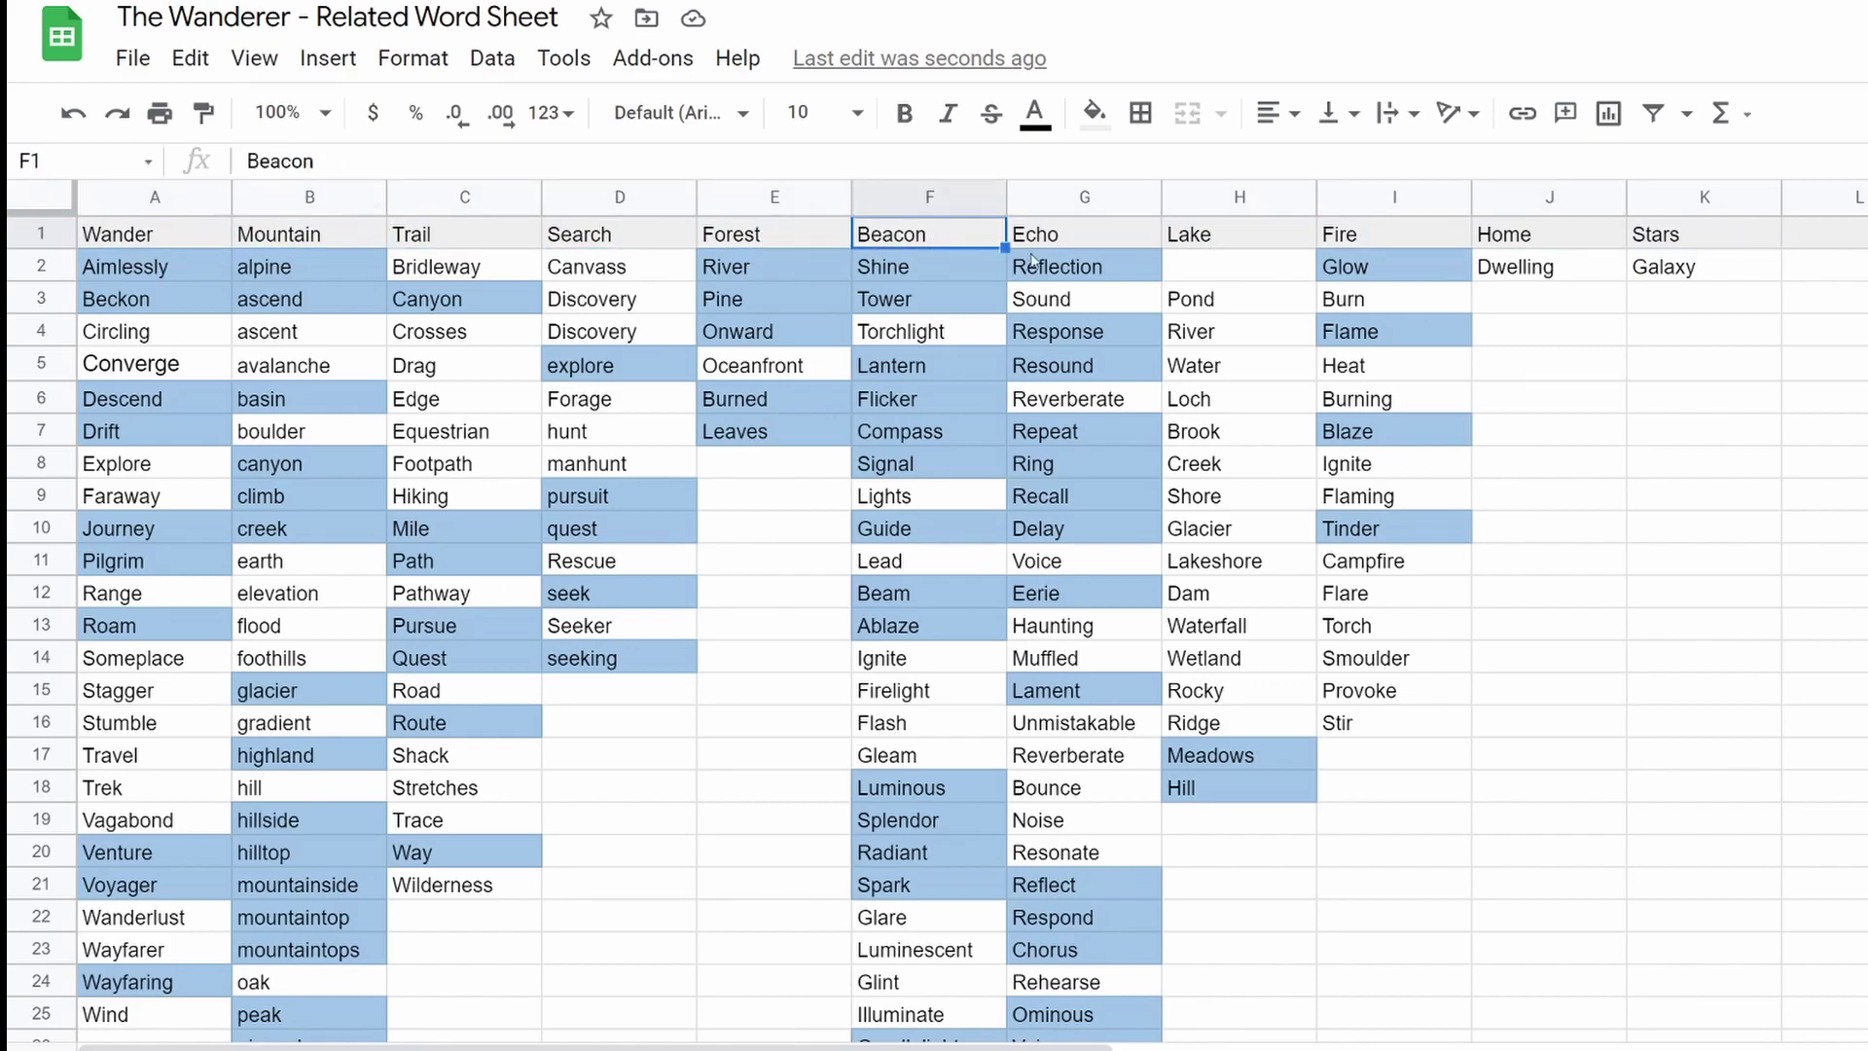
{"action": "left_click", "coordinate": [1090, 238]}
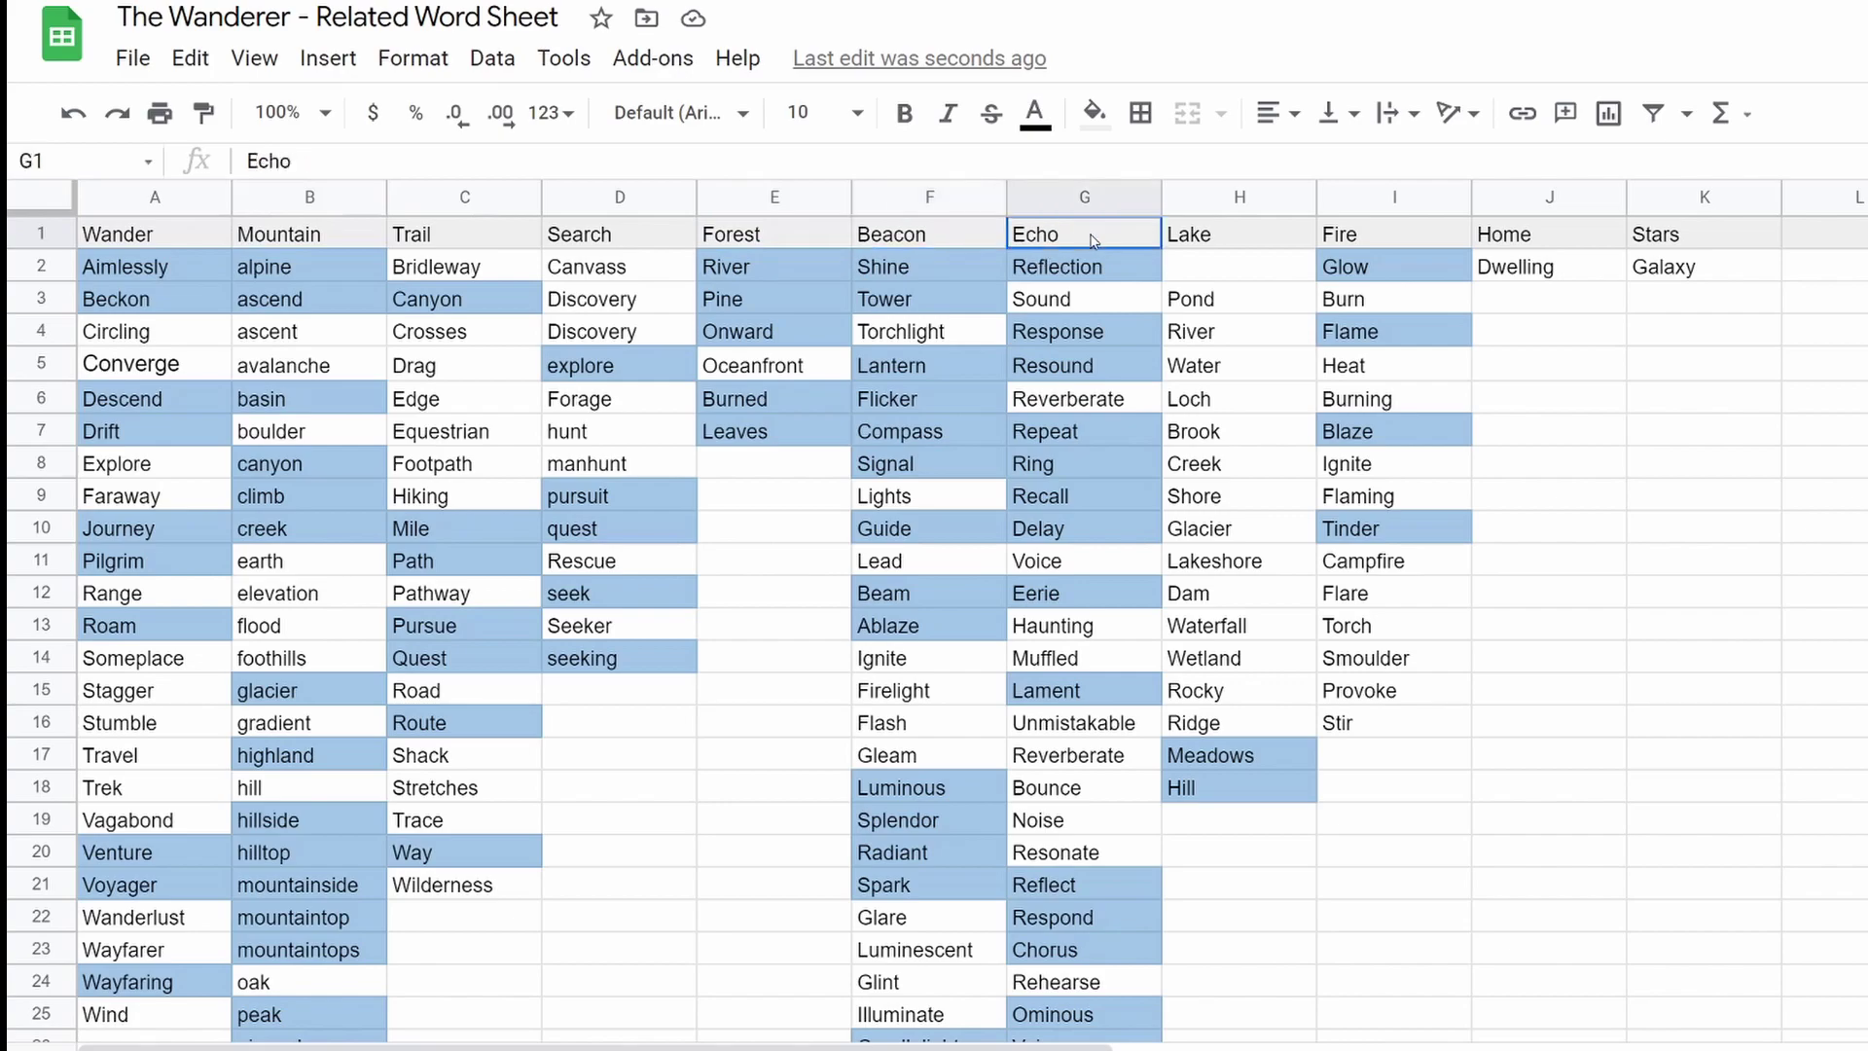
{"action": "left_click", "coordinate": [1256, 245]}
{"action": "left_click", "coordinate": [1347, 238]}
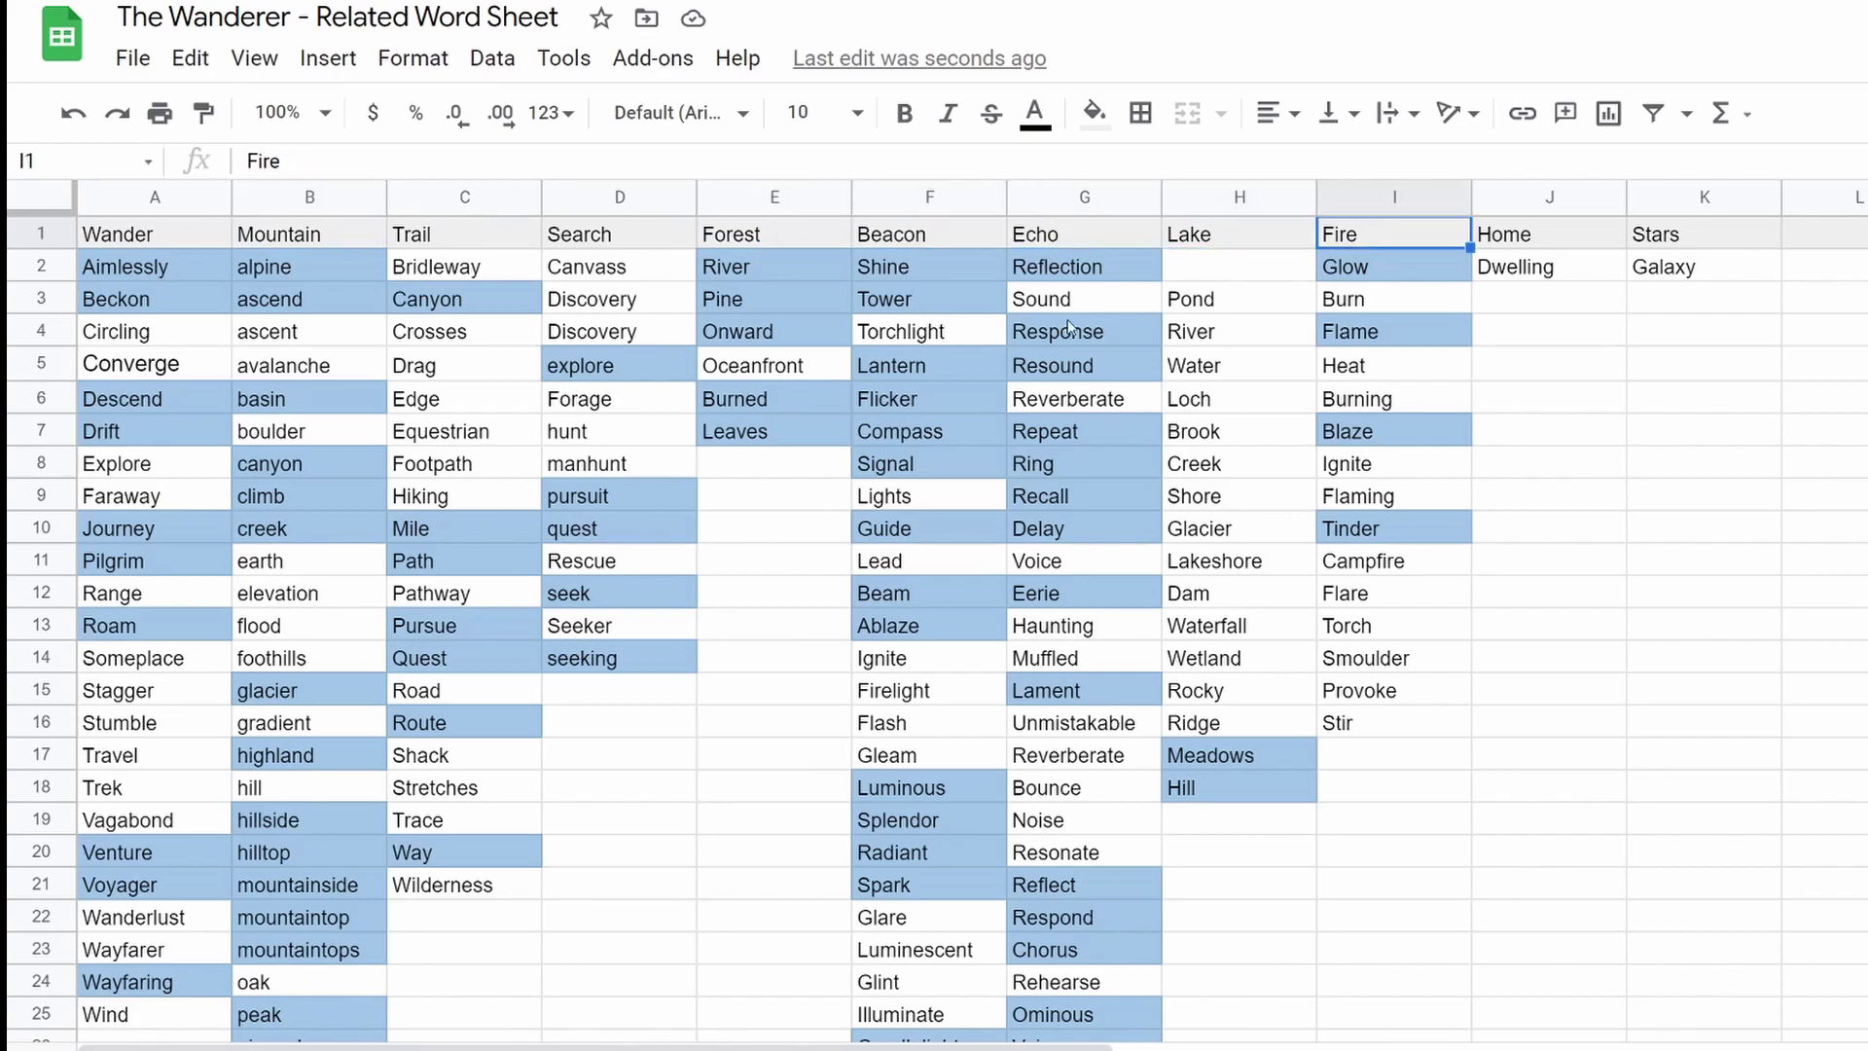
{"action": "left_click", "coordinate": [166, 269]}
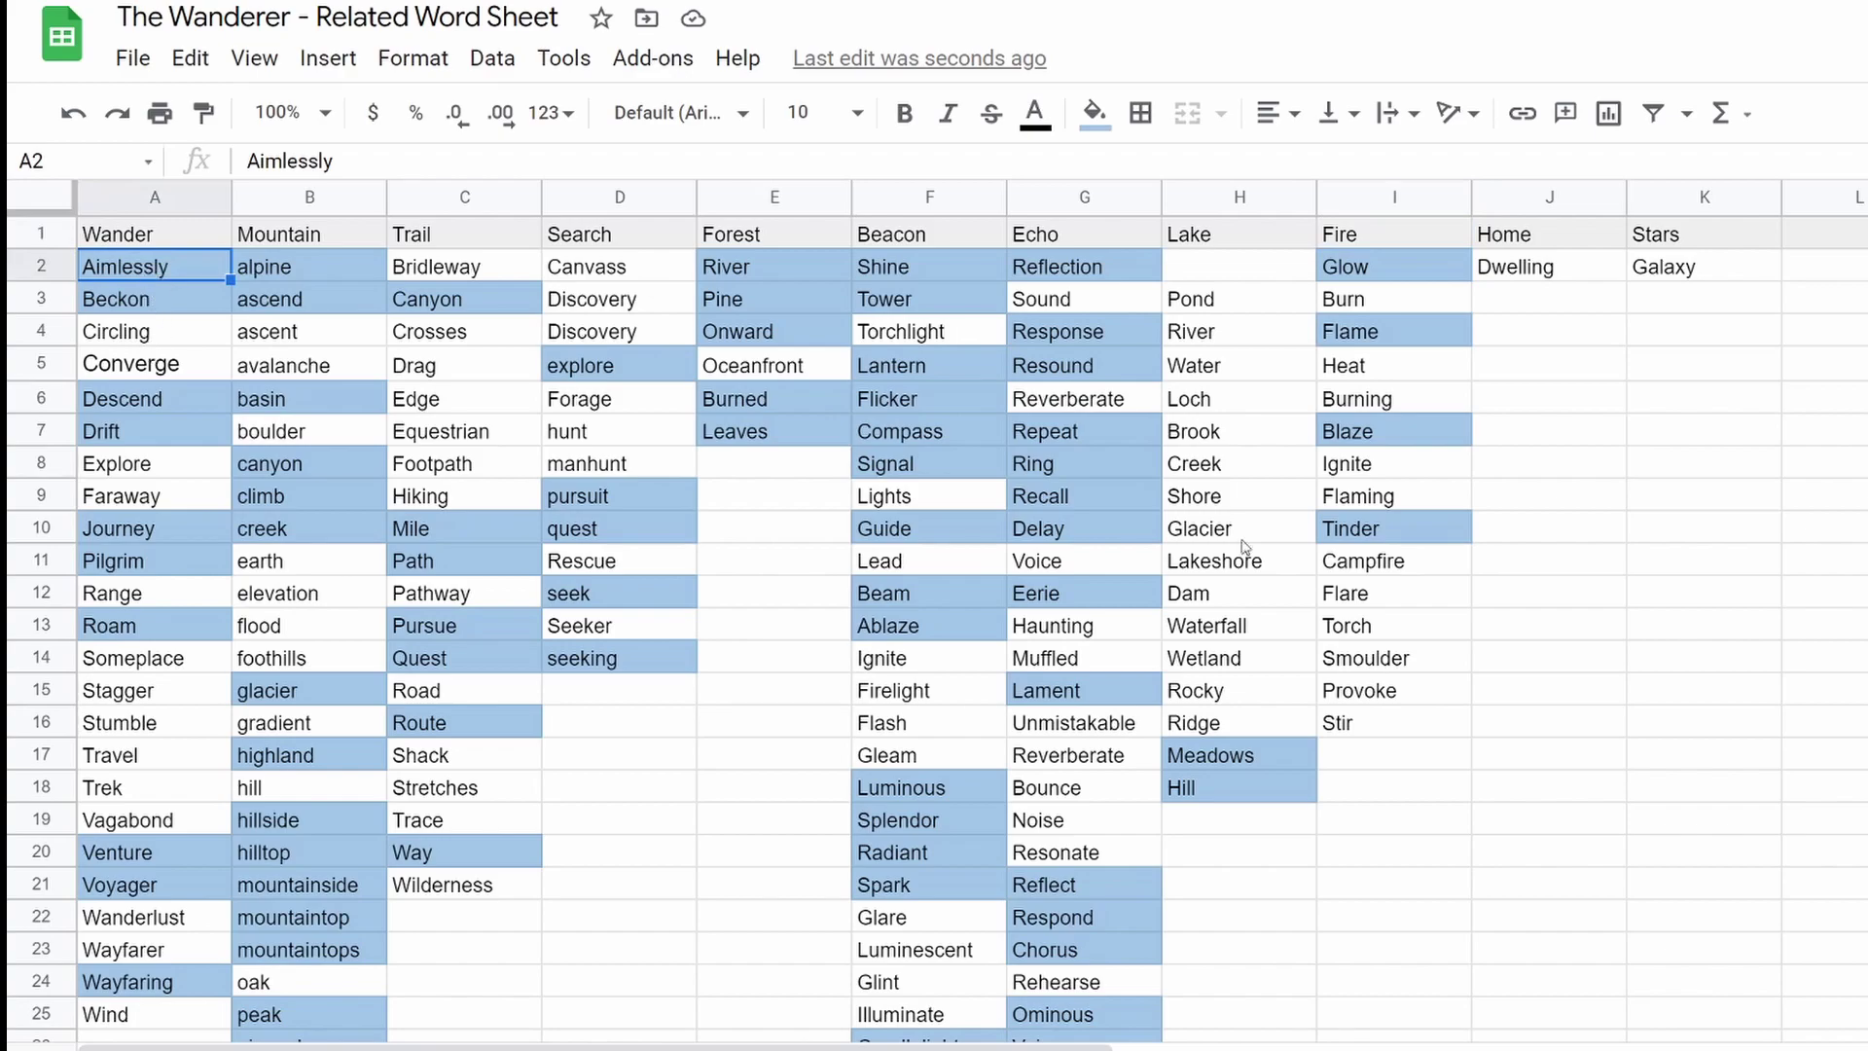
{"action": "left_click", "coordinate": [315, 460]}
{"action": "left_click", "coordinate": [304, 489], "text": "ctrl"}
{"action": "left_click", "coordinate": [298, 530], "text": "ctrl"}
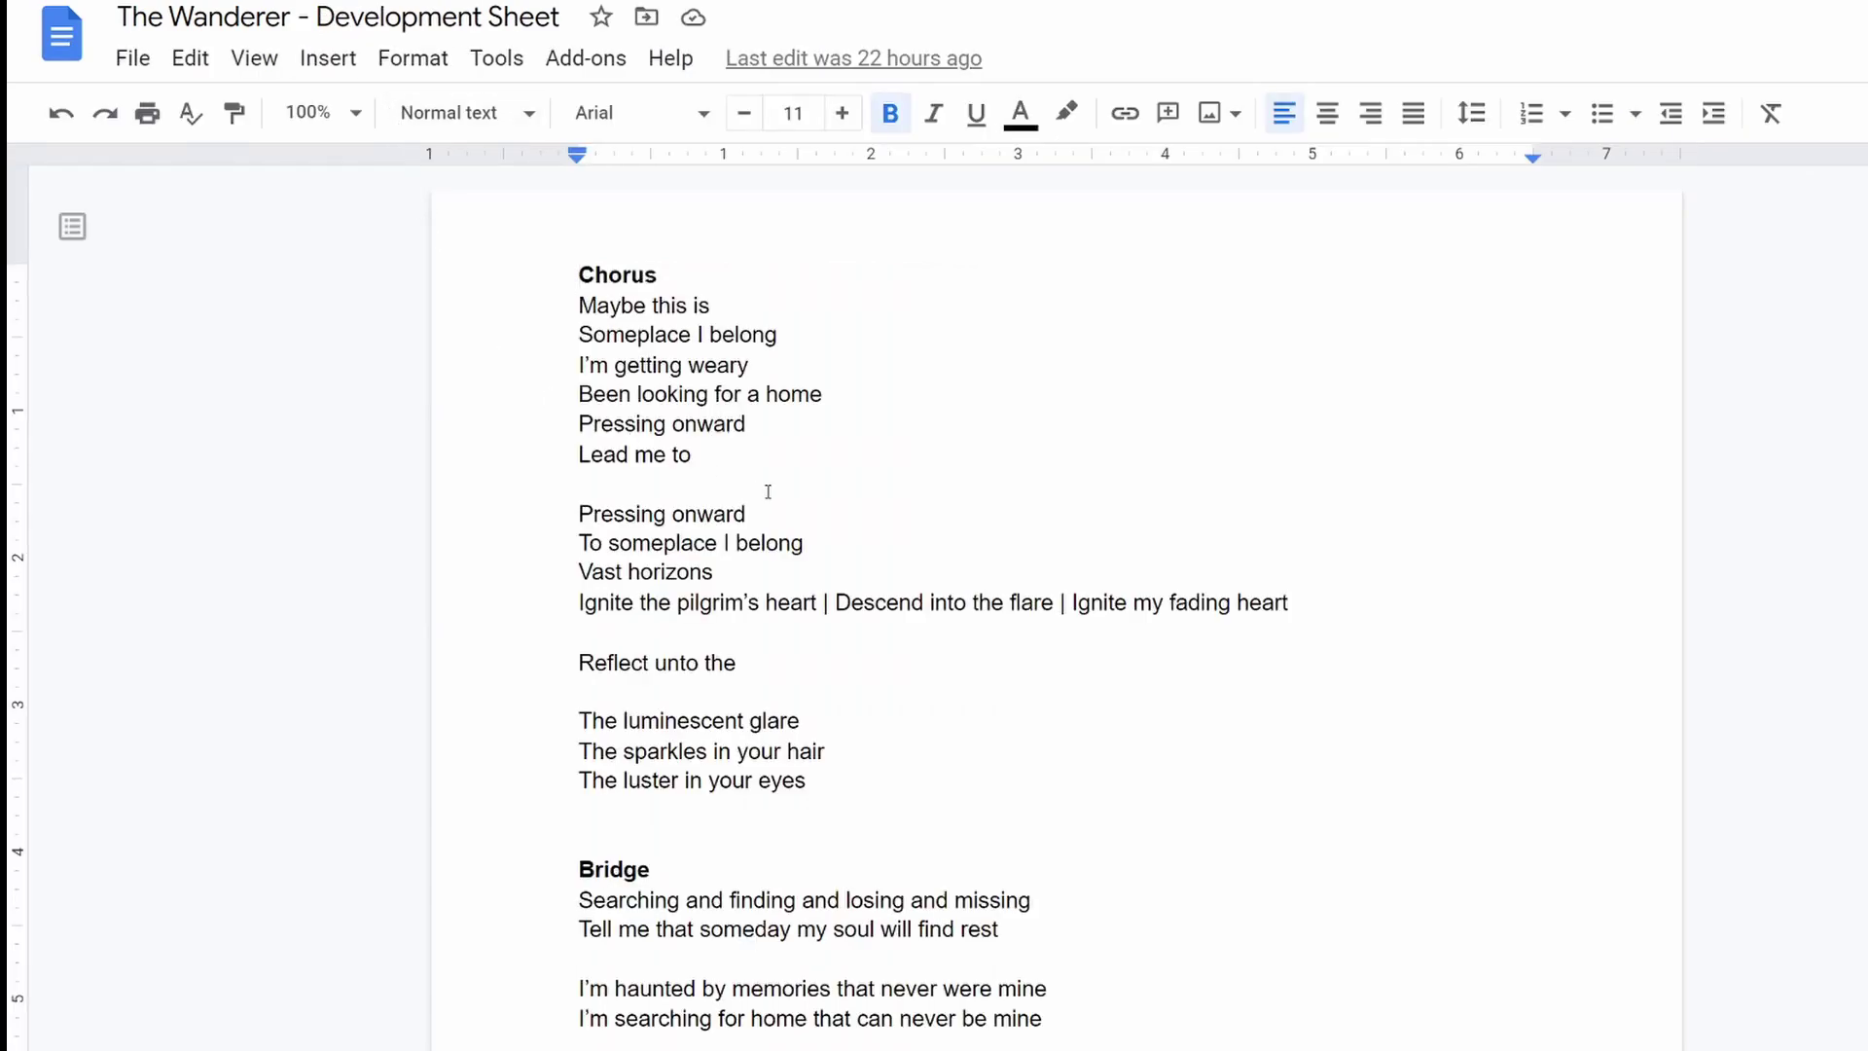
Step: Place the cursor at the unfinished 'Lead me to' line, scroll the Chorus and Bridge, then close the lyrics
{"action": "left_click", "coordinate": [769, 463]}
{"action": "scroll", "coordinate": [768, 463], "scroll_direction": "down", "scroll_amount": 2}
{"action": "scroll", "coordinate": [769, 463], "scroll_direction": "down", "scroll_amount": 5}
{"action": "scroll", "coordinate": [1059, 512], "scroll_direction": "up", "scroll_amount": 7}
{"action": "key", "text": "ctrl+w"}
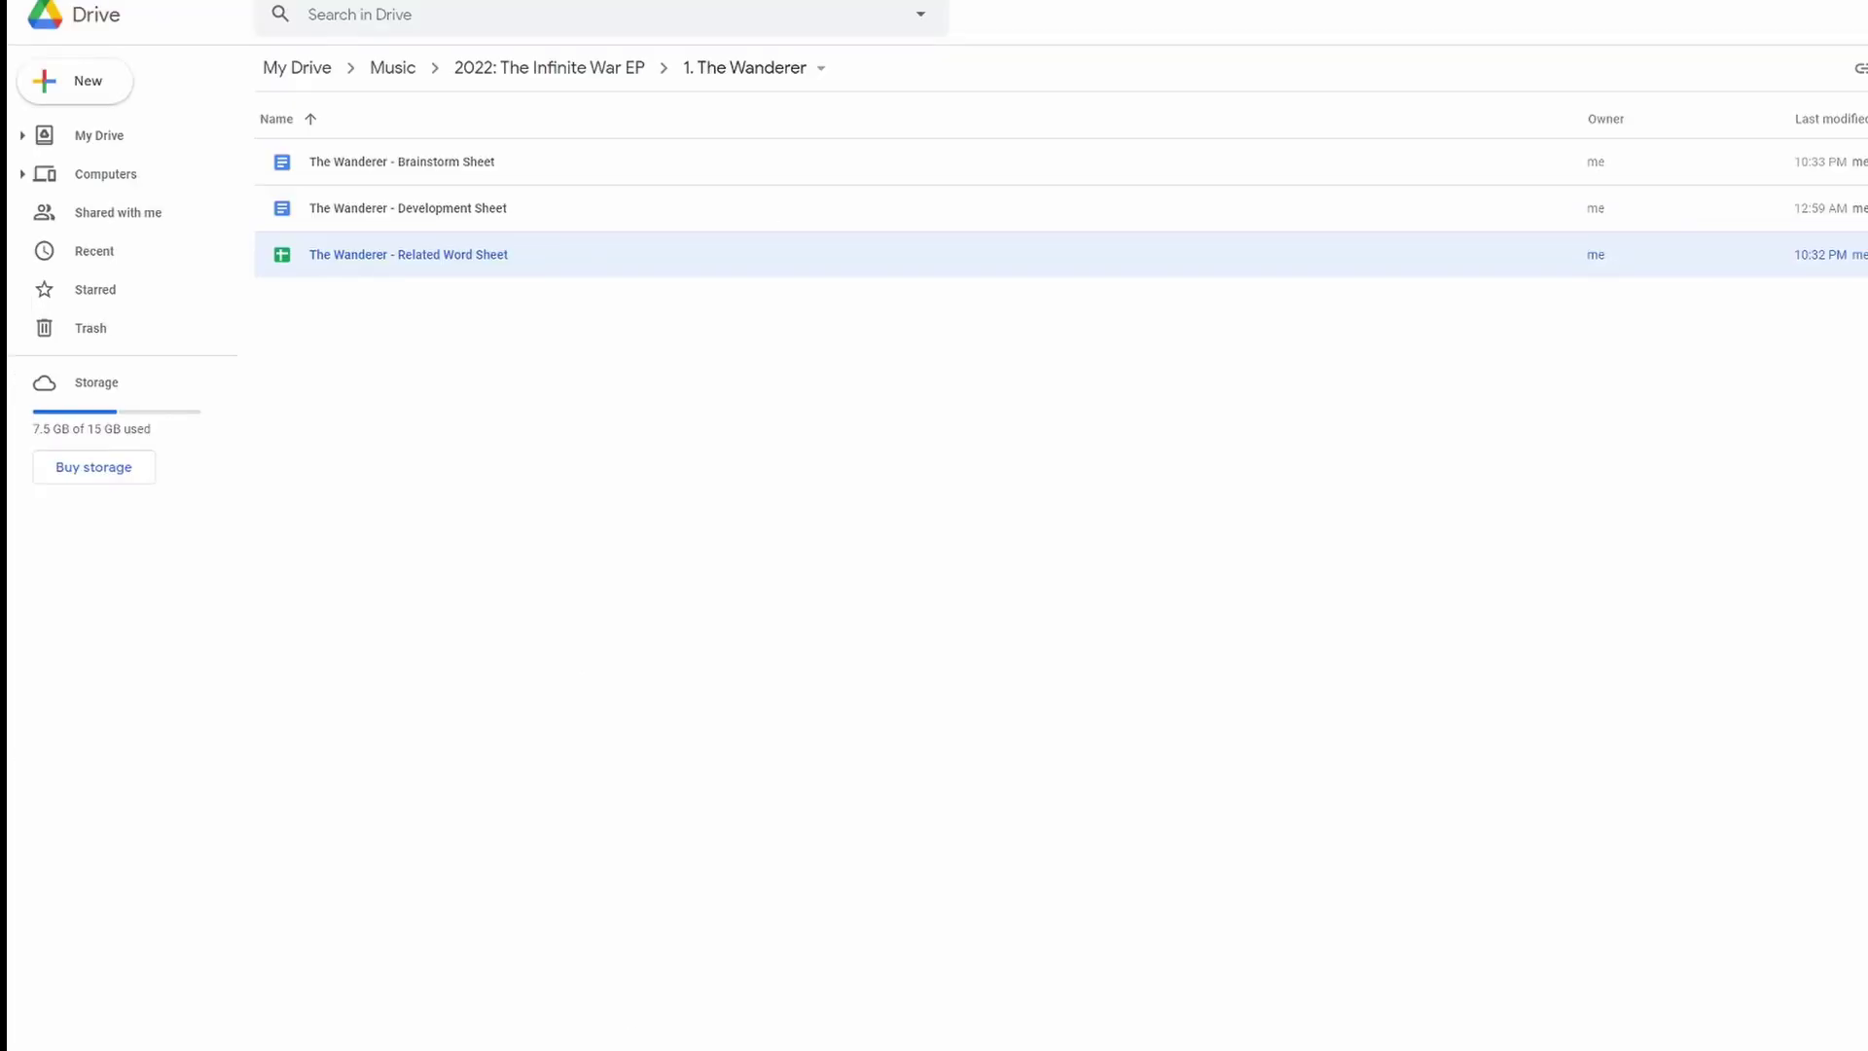
Step: From the EP folder, peek into 3. Here Until You Leave, then open 6. Temples Of Dust
{"action": "left_click", "coordinate": [494, 70]}
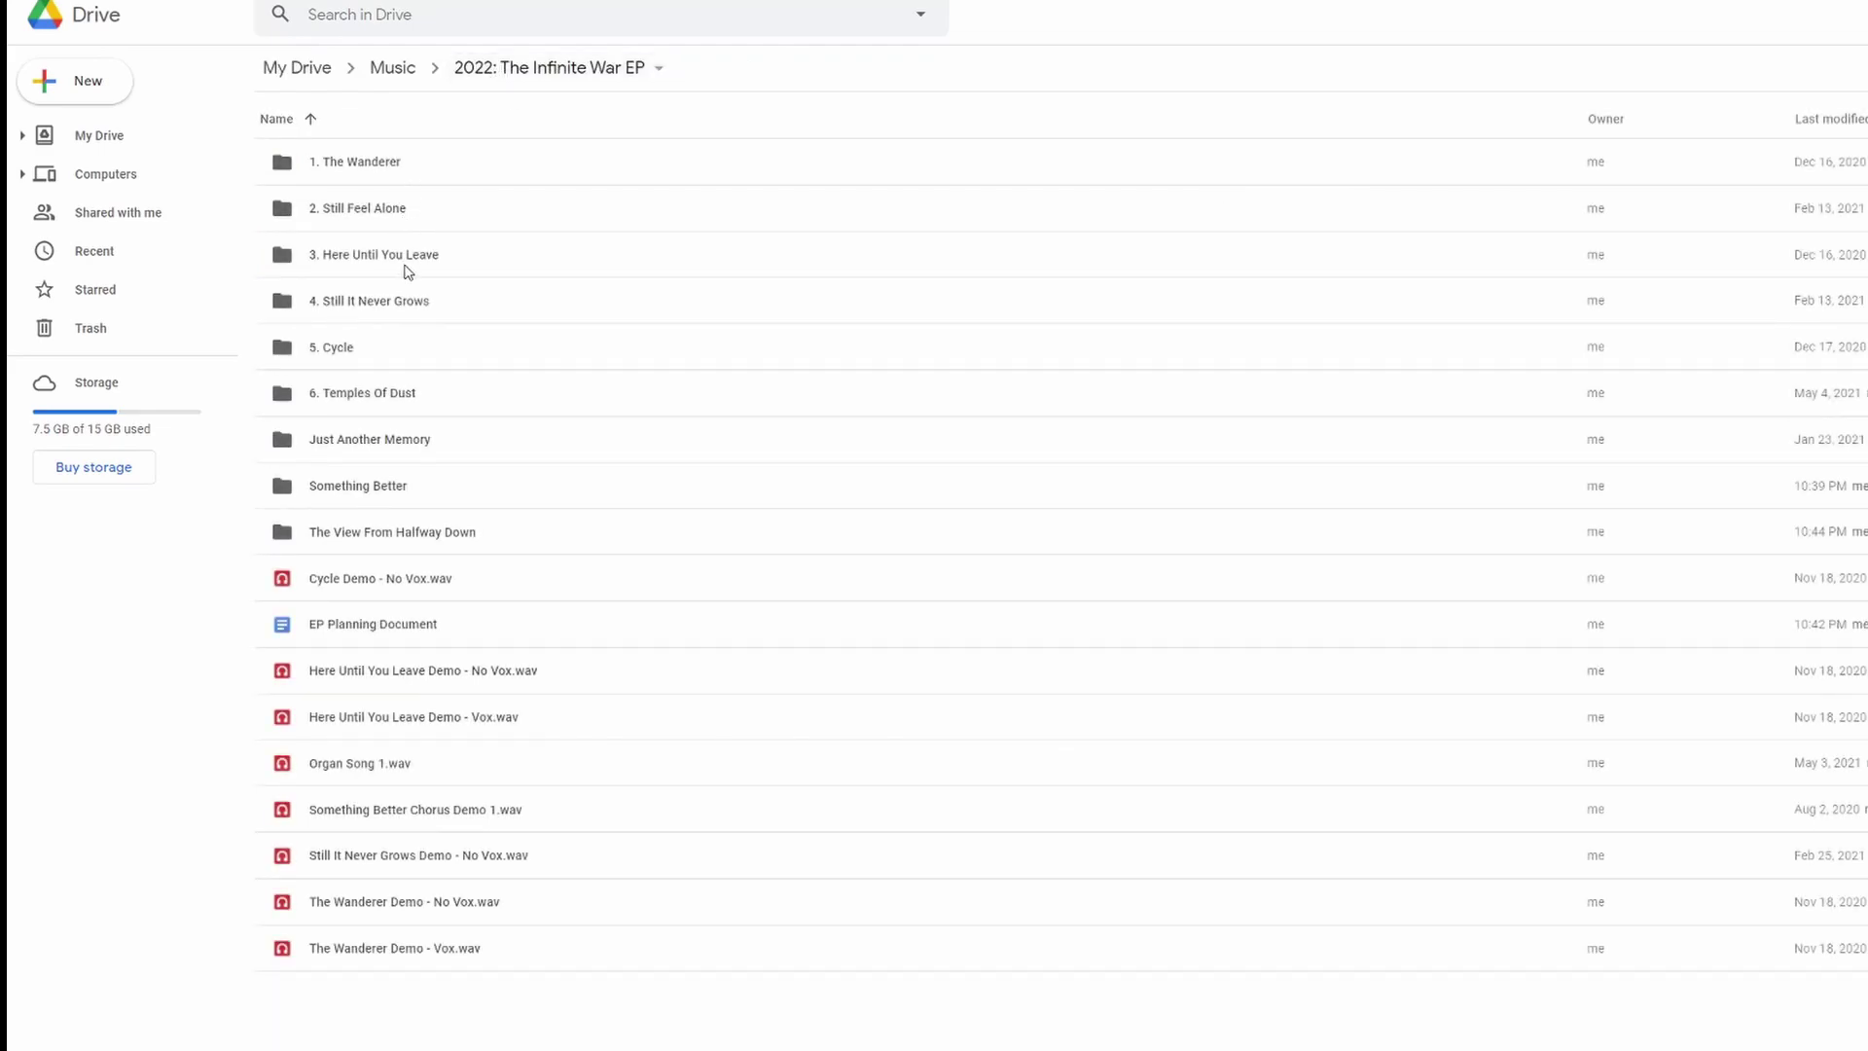
{"action": "double_click", "coordinate": [406, 269]}
{"action": "left_click", "coordinate": [475, 69]}
{"action": "double_click", "coordinate": [379, 394]}
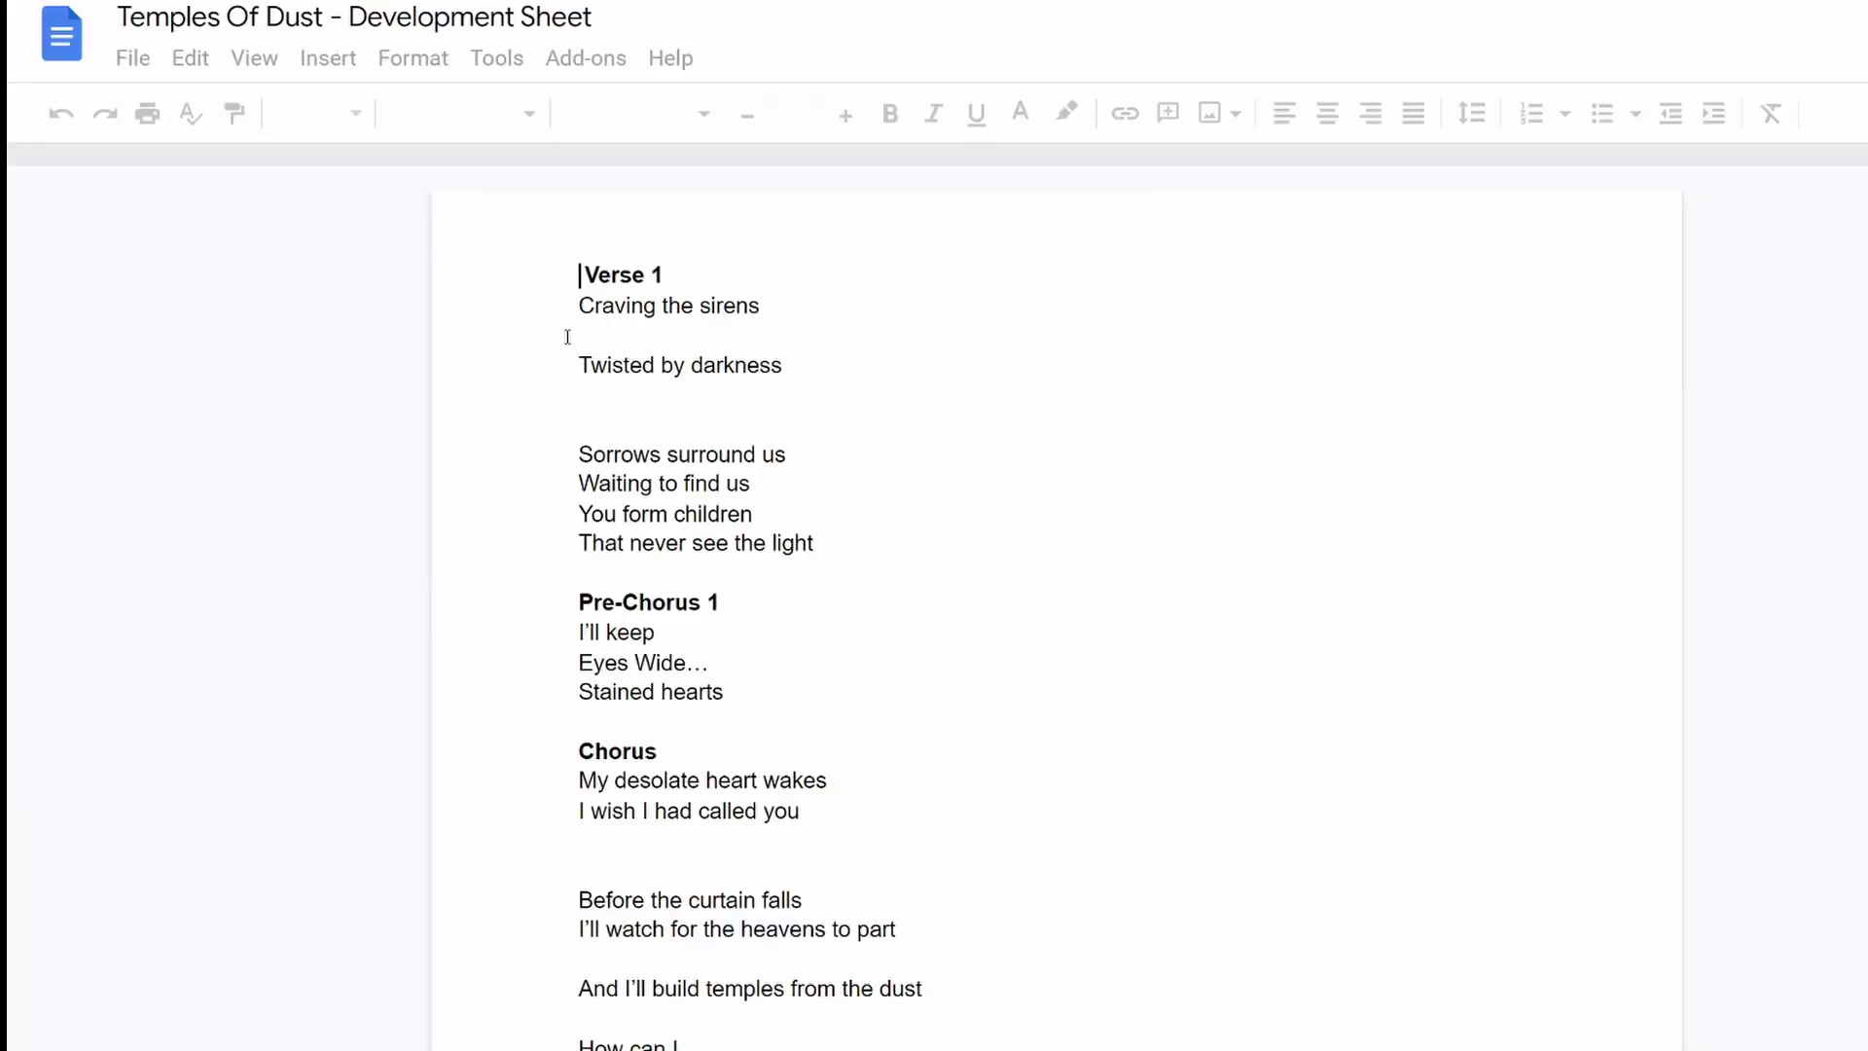
Step: Scroll the Temples Of Dust lyrics, placing the cursor at 'The view from the heavens' and 'Scarred by the darkness'
{"action": "scroll", "coordinate": [567, 337], "scroll_direction": "down", "scroll_amount": 10}
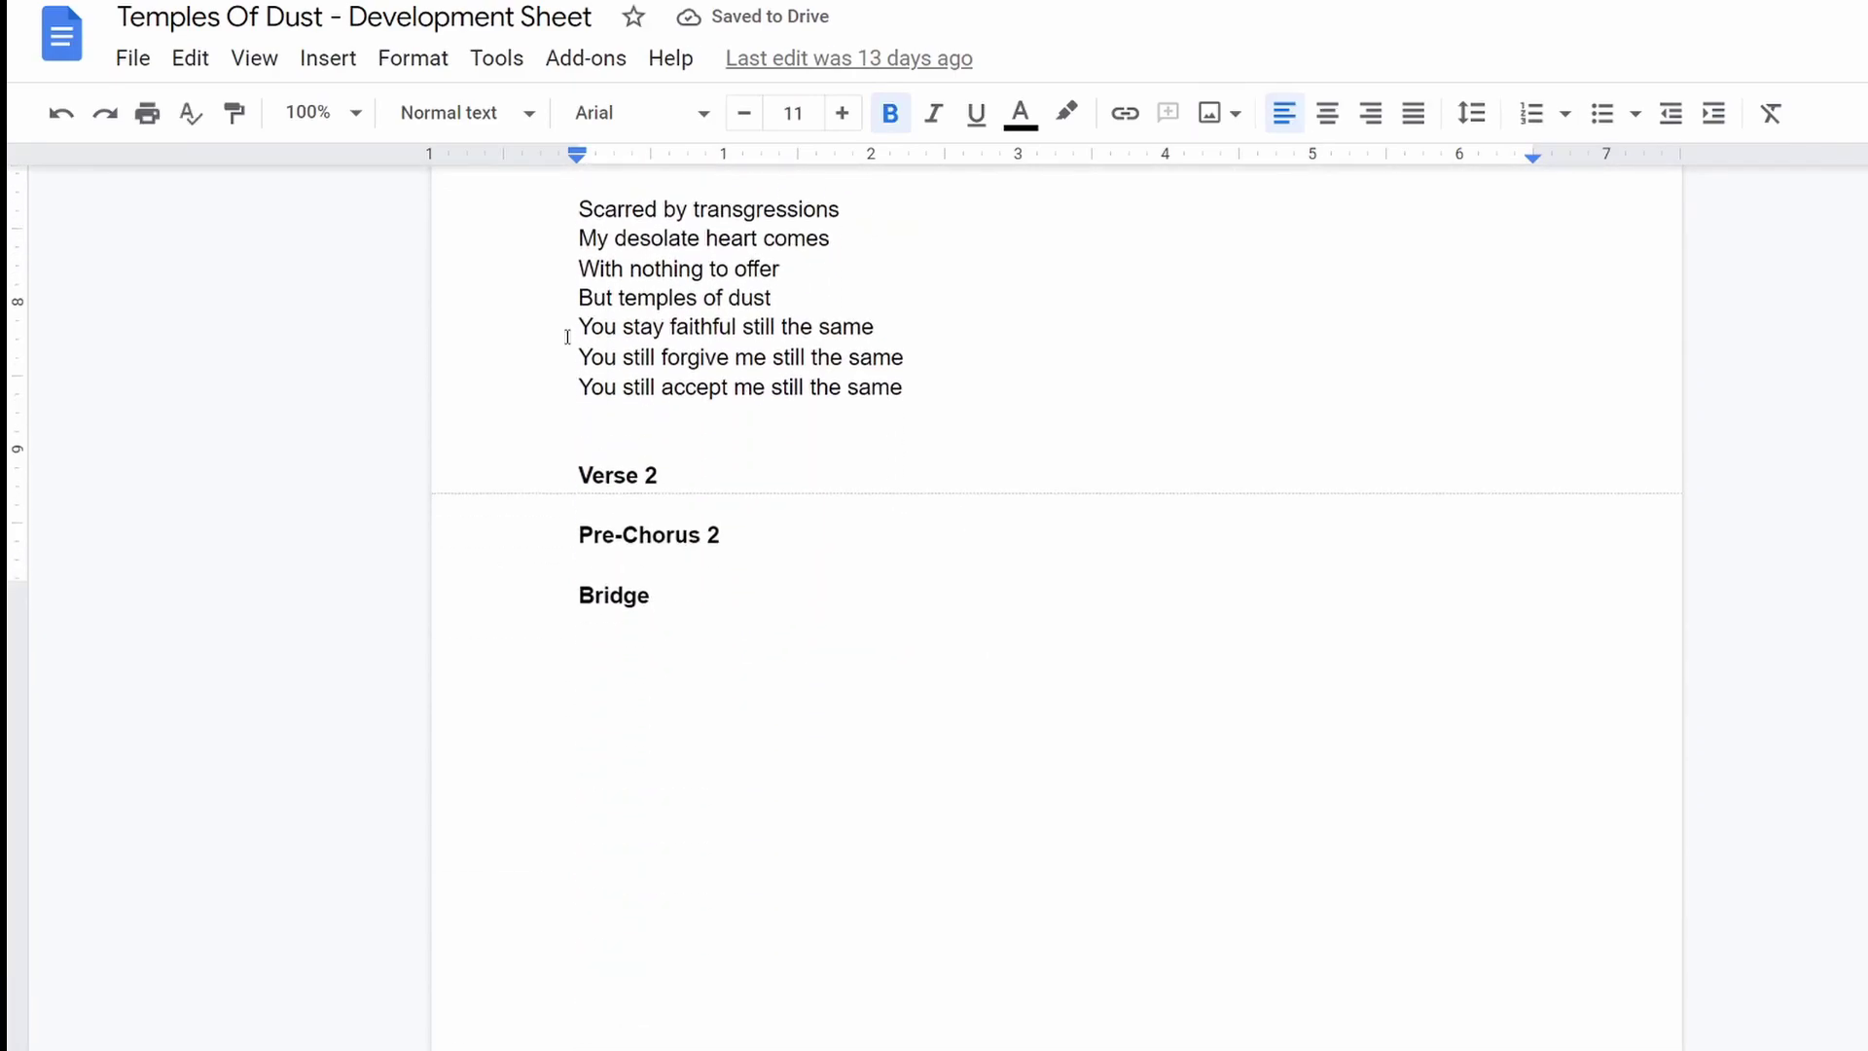
{"action": "scroll", "coordinate": [568, 337], "scroll_direction": "up", "scroll_amount": 5}
{"action": "scroll", "coordinate": [569, 337], "scroll_direction": "up", "scroll_amount": 7}
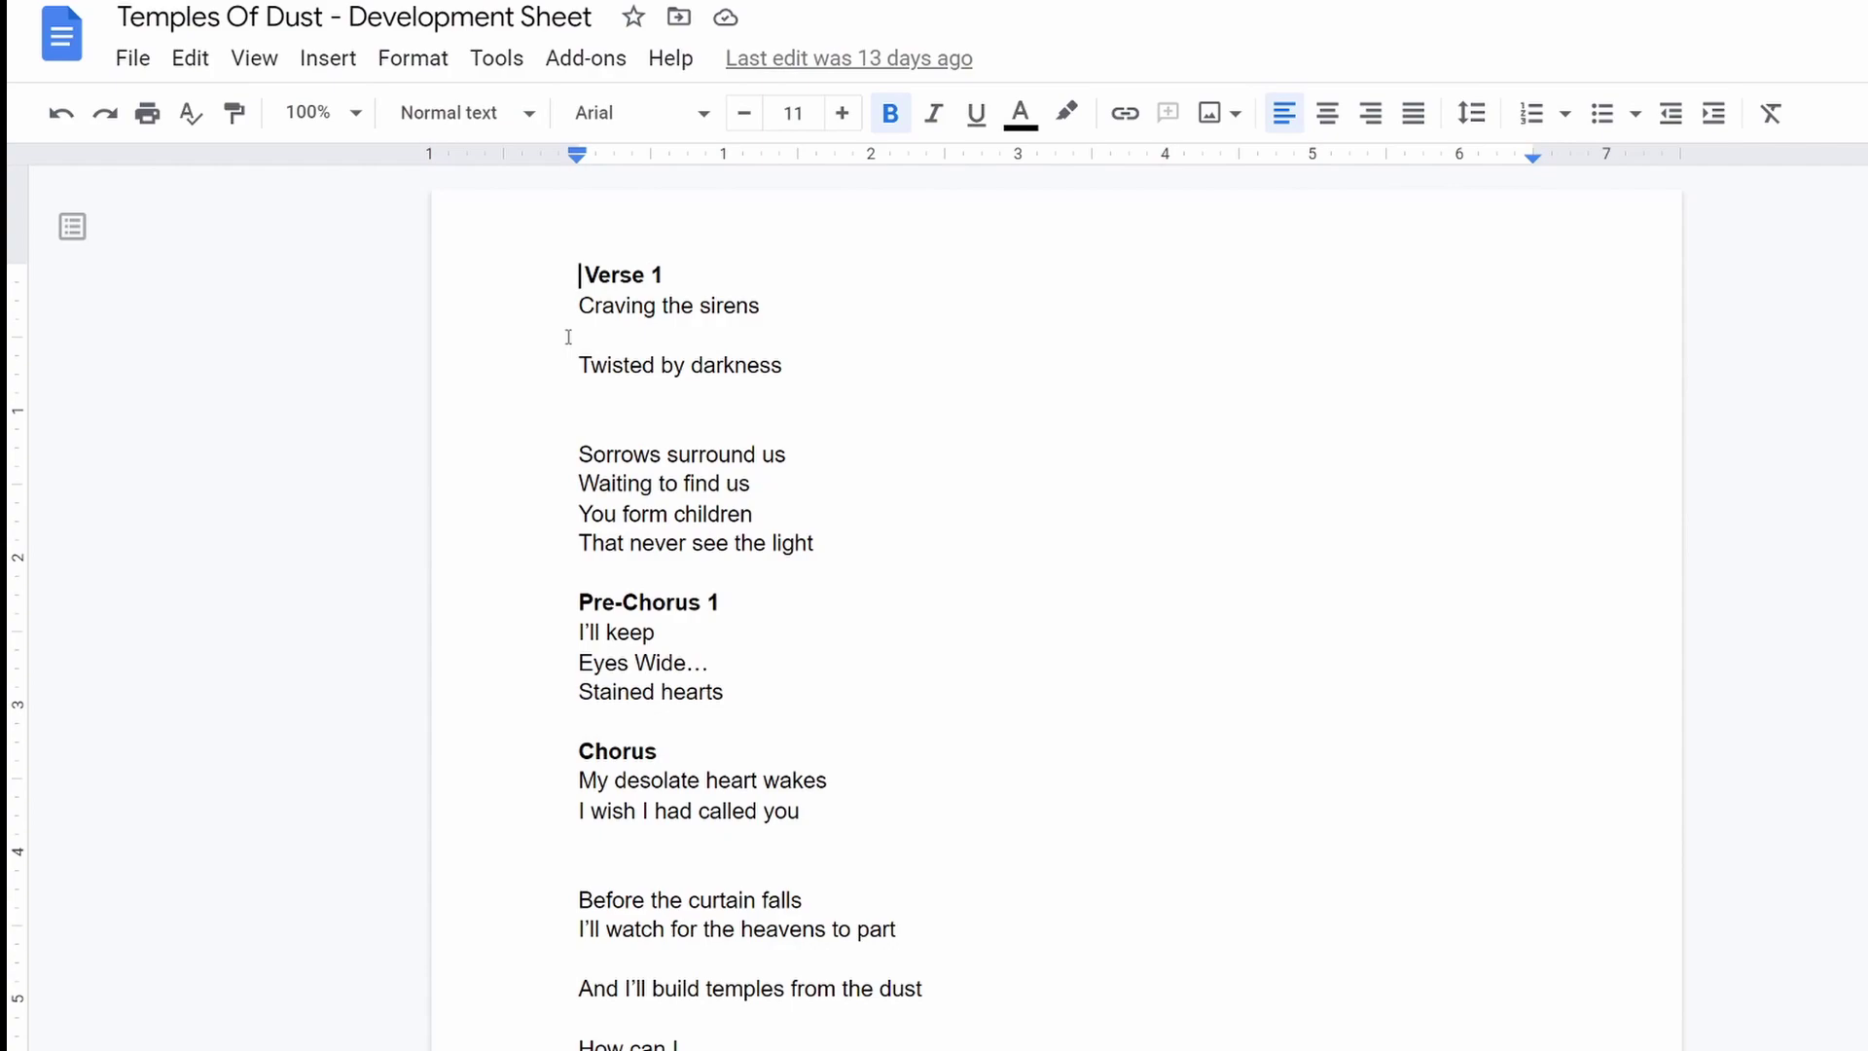
{"action": "scroll", "coordinate": [743, 530], "scroll_direction": "down", "scroll_amount": 6}
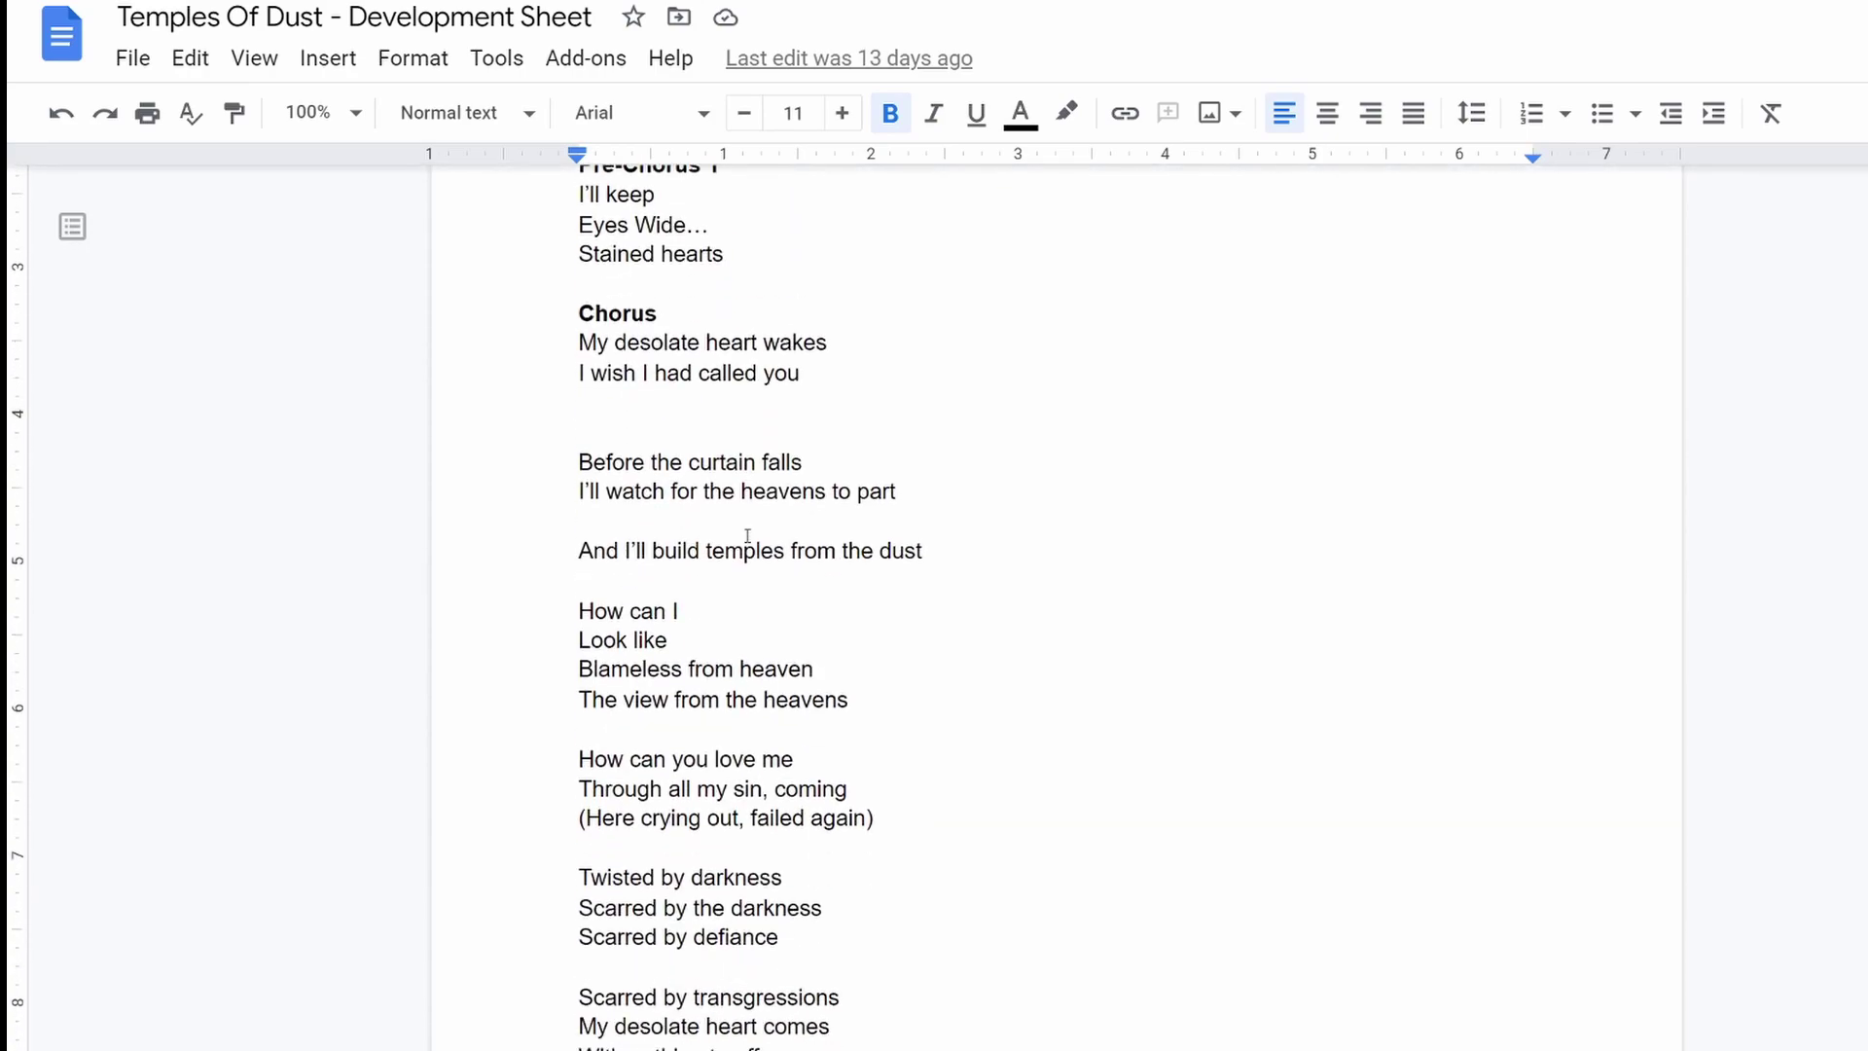
{"action": "left_click", "coordinate": [861, 522]}
{"action": "left_click", "coordinate": [845, 733]}
Step: Select and clear the stanza starting 'How can I', then mark the end of 'Scarred by the darkness'
{"action": "scroll", "coordinate": [876, 832], "scroll_direction": "down", "scroll_amount": 3}
{"action": "scroll", "coordinate": [876, 892], "scroll_direction": "up", "scroll_amount": 2}
{"action": "left_click_drag", "start_coordinate": [620, 341], "coordinate": [890, 504]}
{"action": "left_click", "coordinate": [888, 516]}
{"action": "left_click", "coordinate": [922, 559]}
{"action": "double_click", "coordinate": [931, 652]}
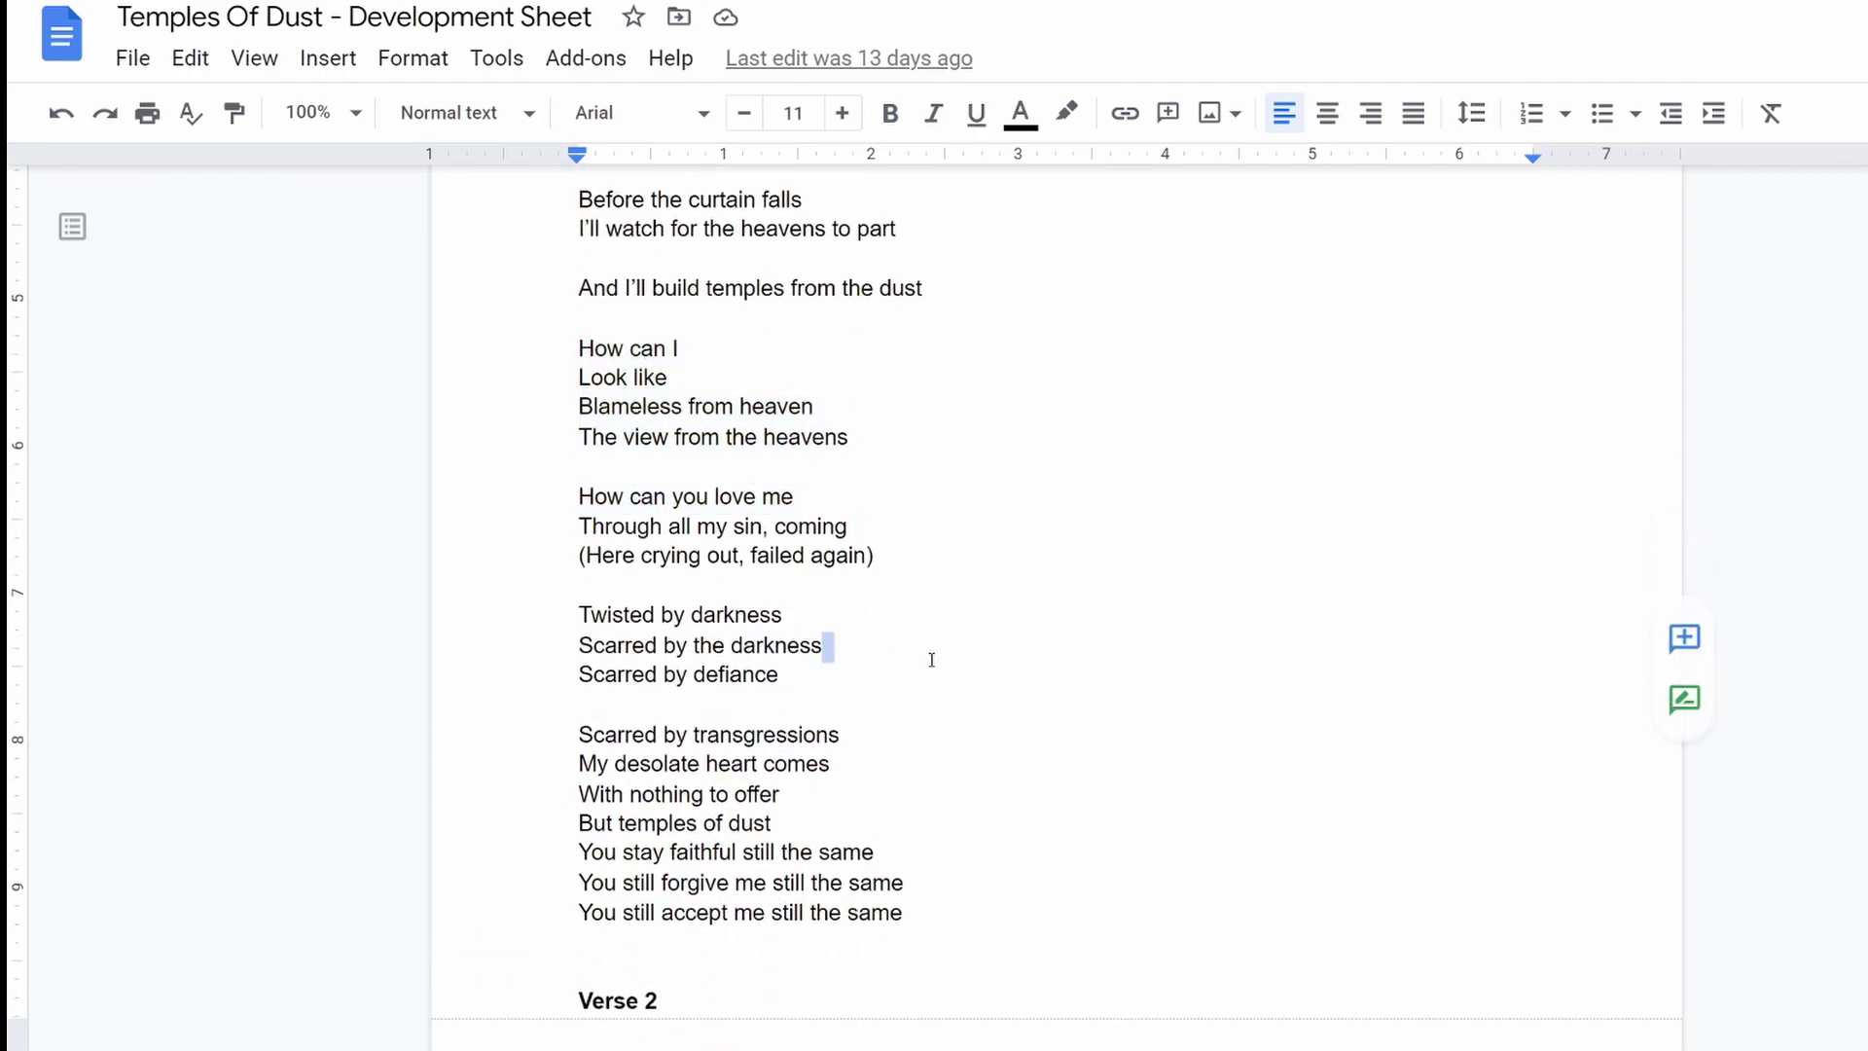
{"action": "scroll", "coordinate": [931, 660], "scroll_direction": "up", "scroll_amount": 4}
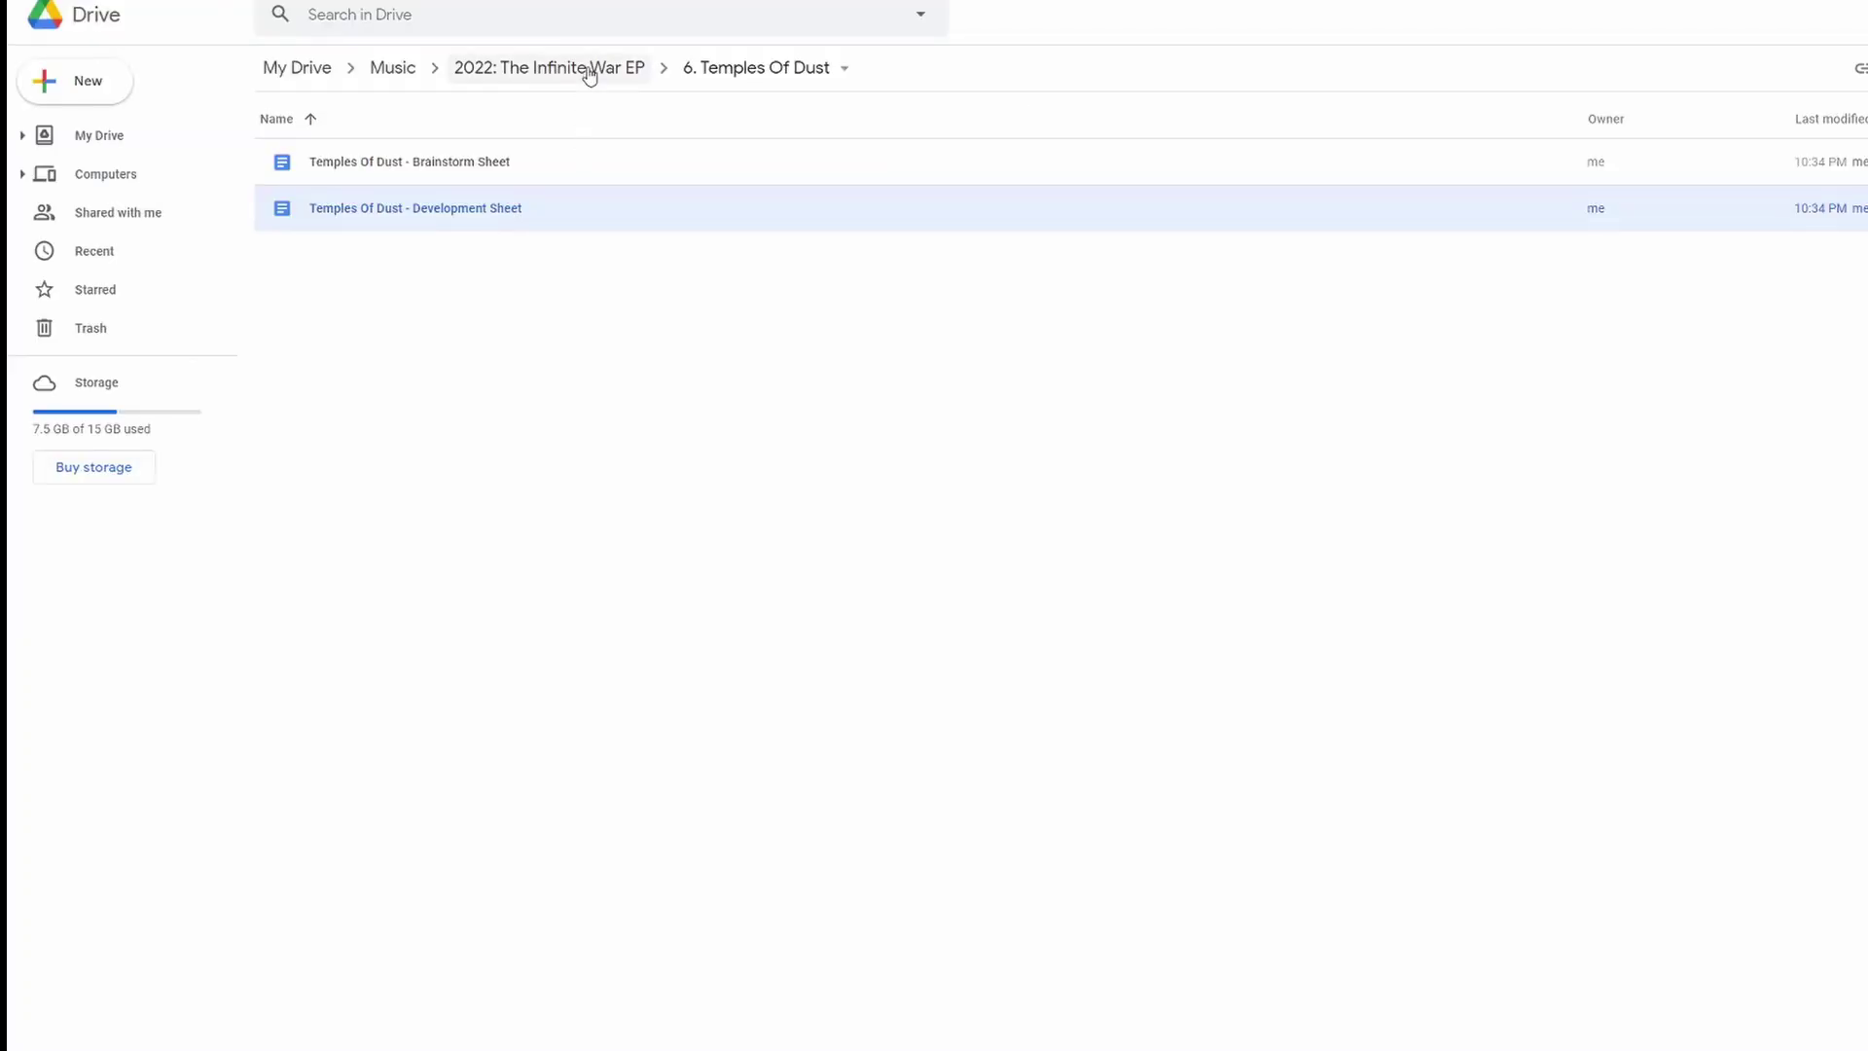
Step: Revisit 1. The Wanderer, clicking its Brainstorm, Development and Related Word sheets, then return to the EP folder
{"action": "left_click", "coordinate": [588, 70]}
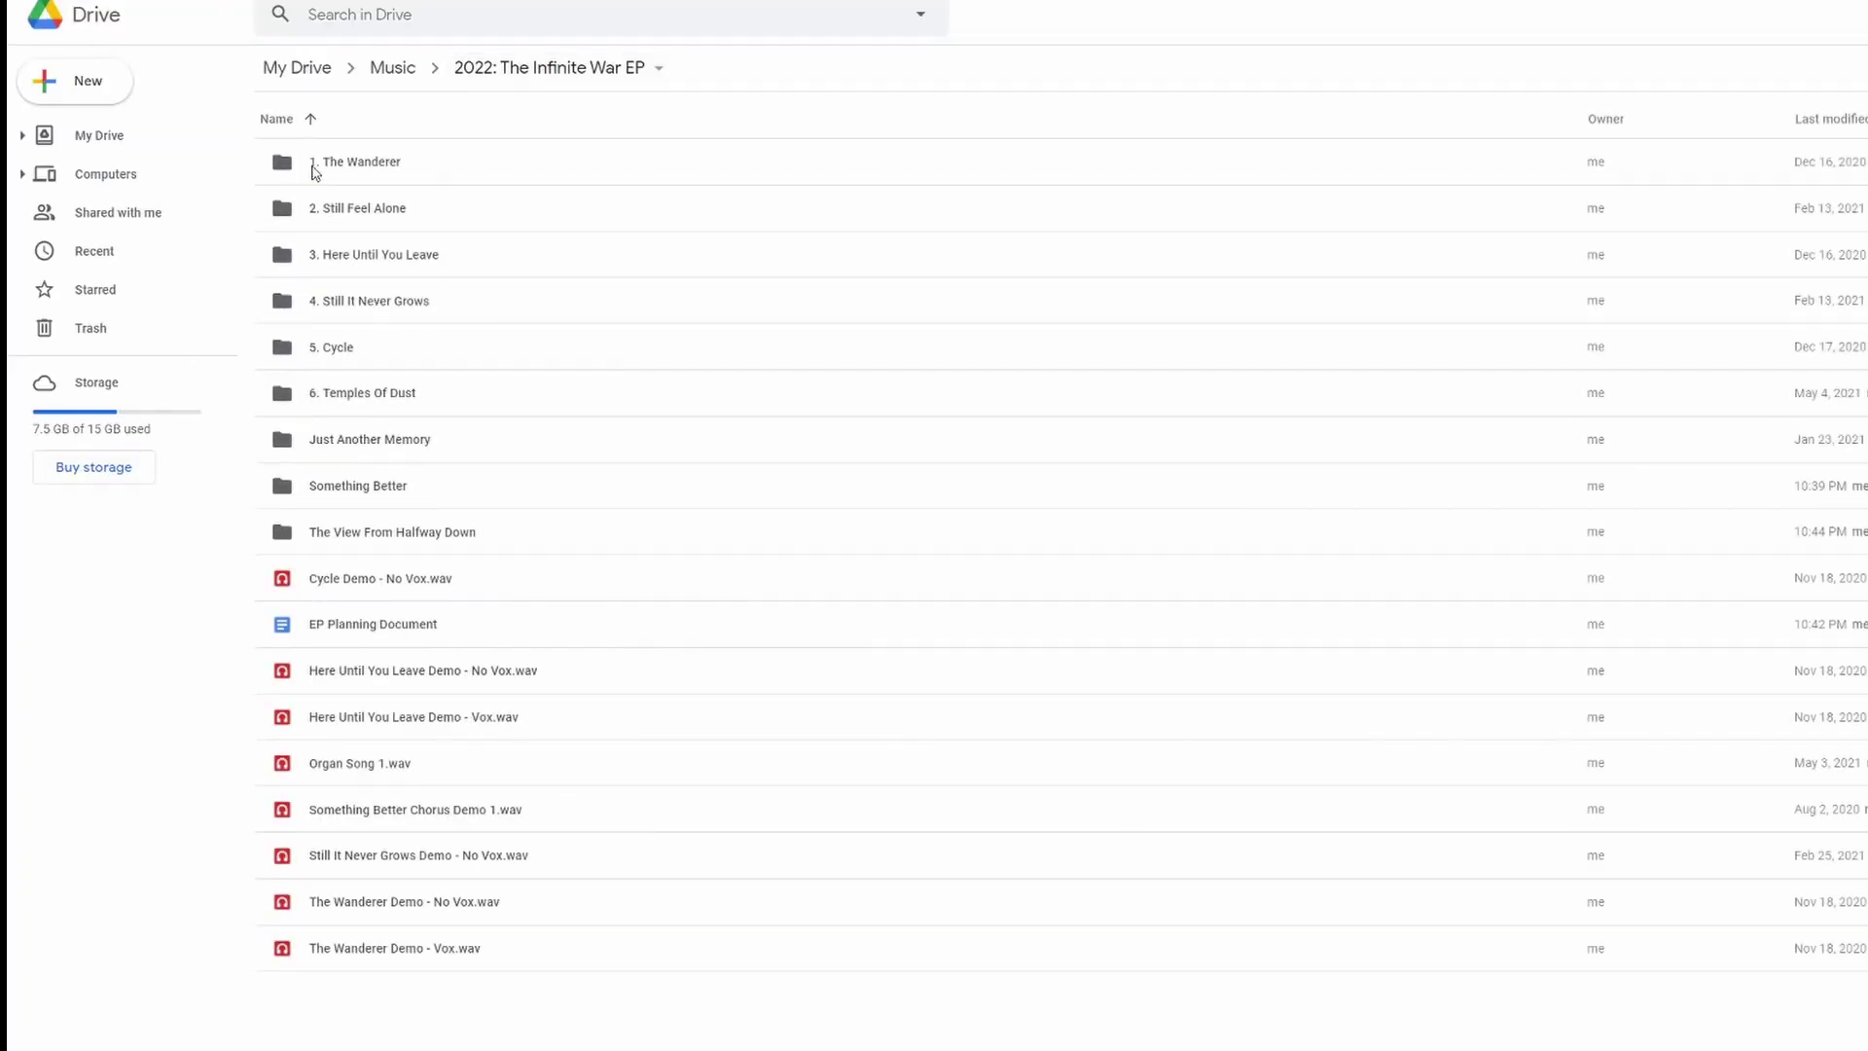
{"action": "double_click", "coordinate": [379, 177]}
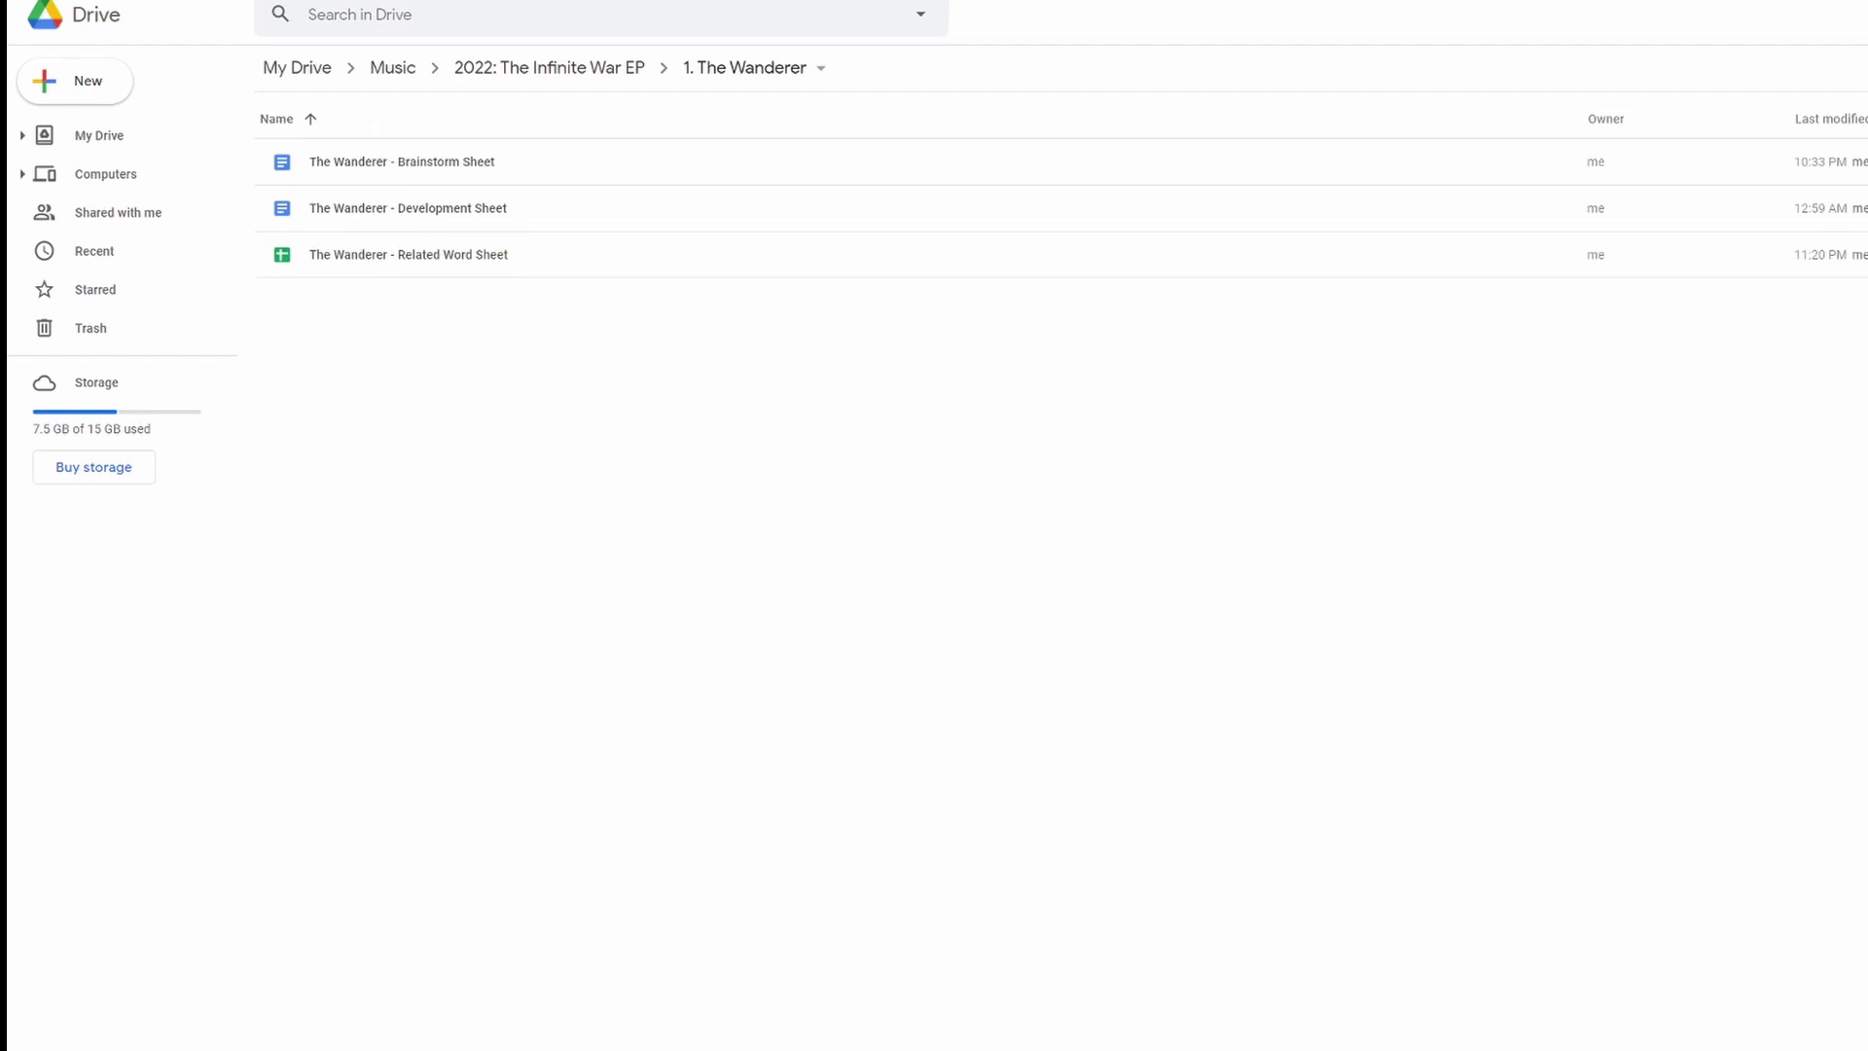
{"action": "left_click", "coordinate": [461, 168]}
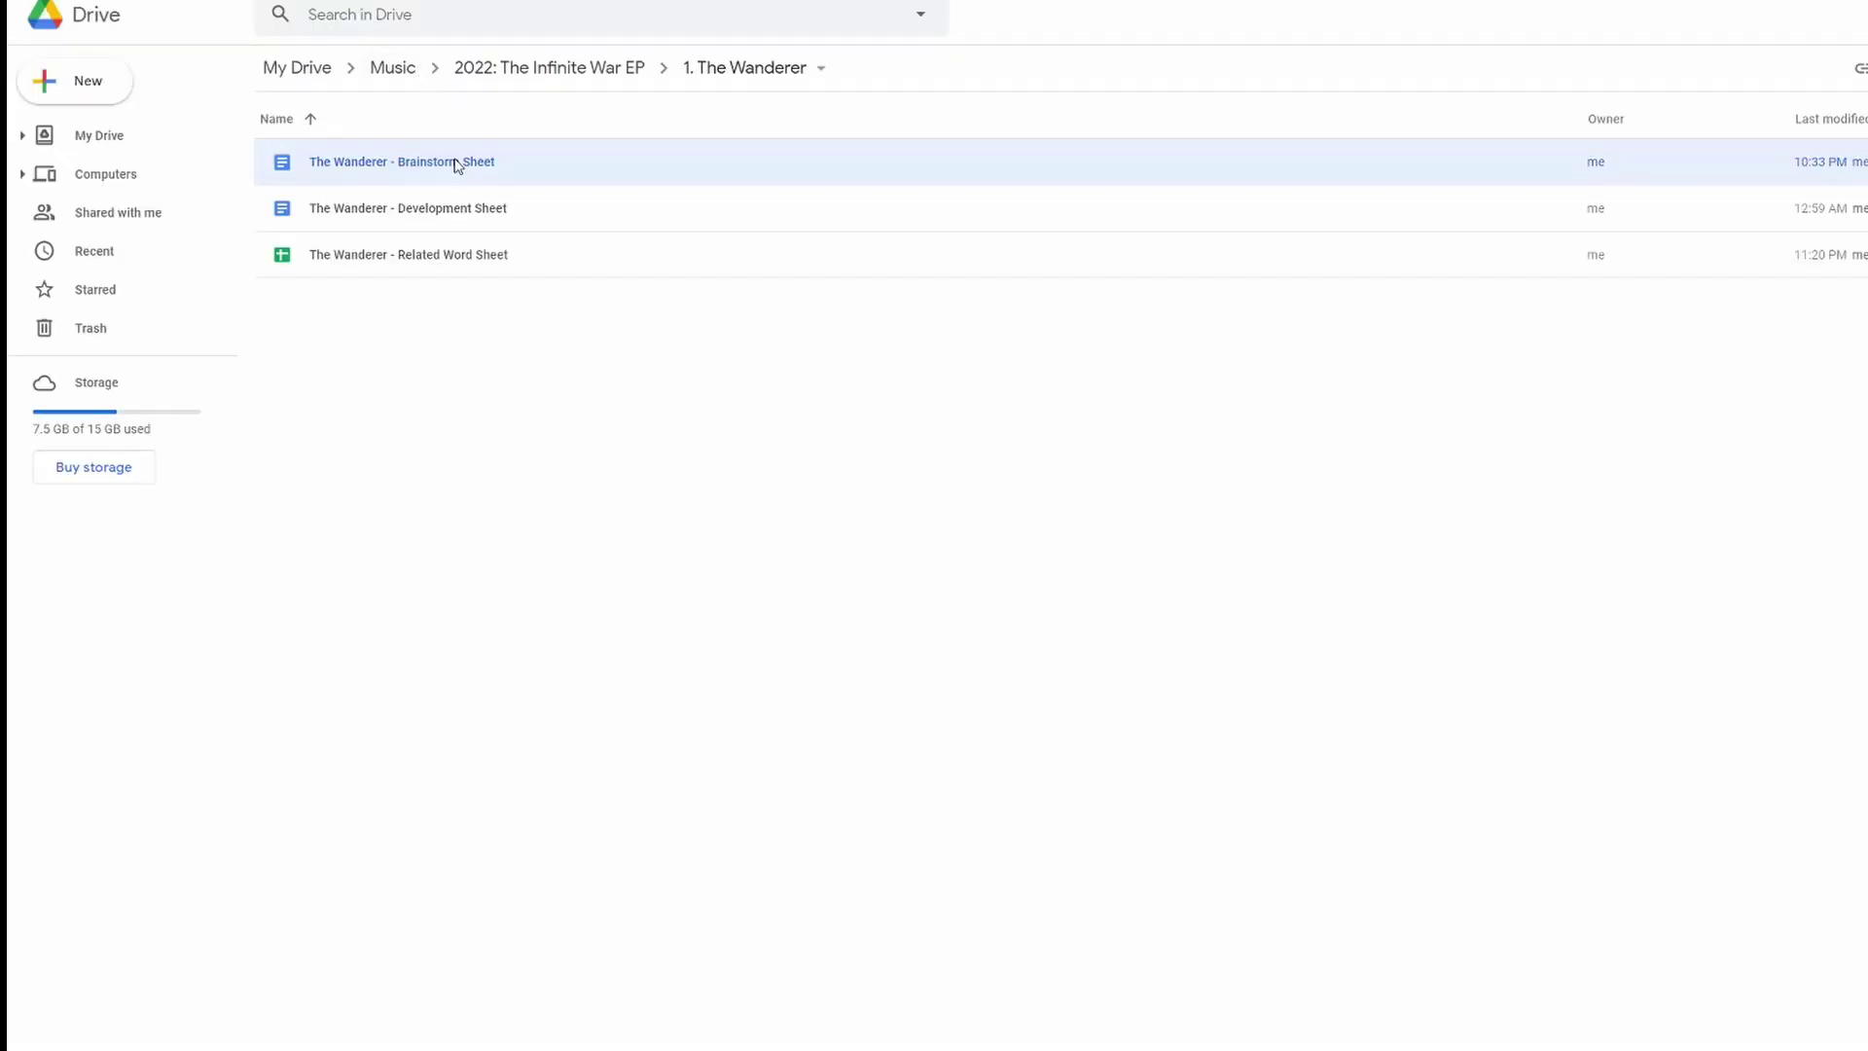
{"action": "left_click", "coordinate": [461, 209]}
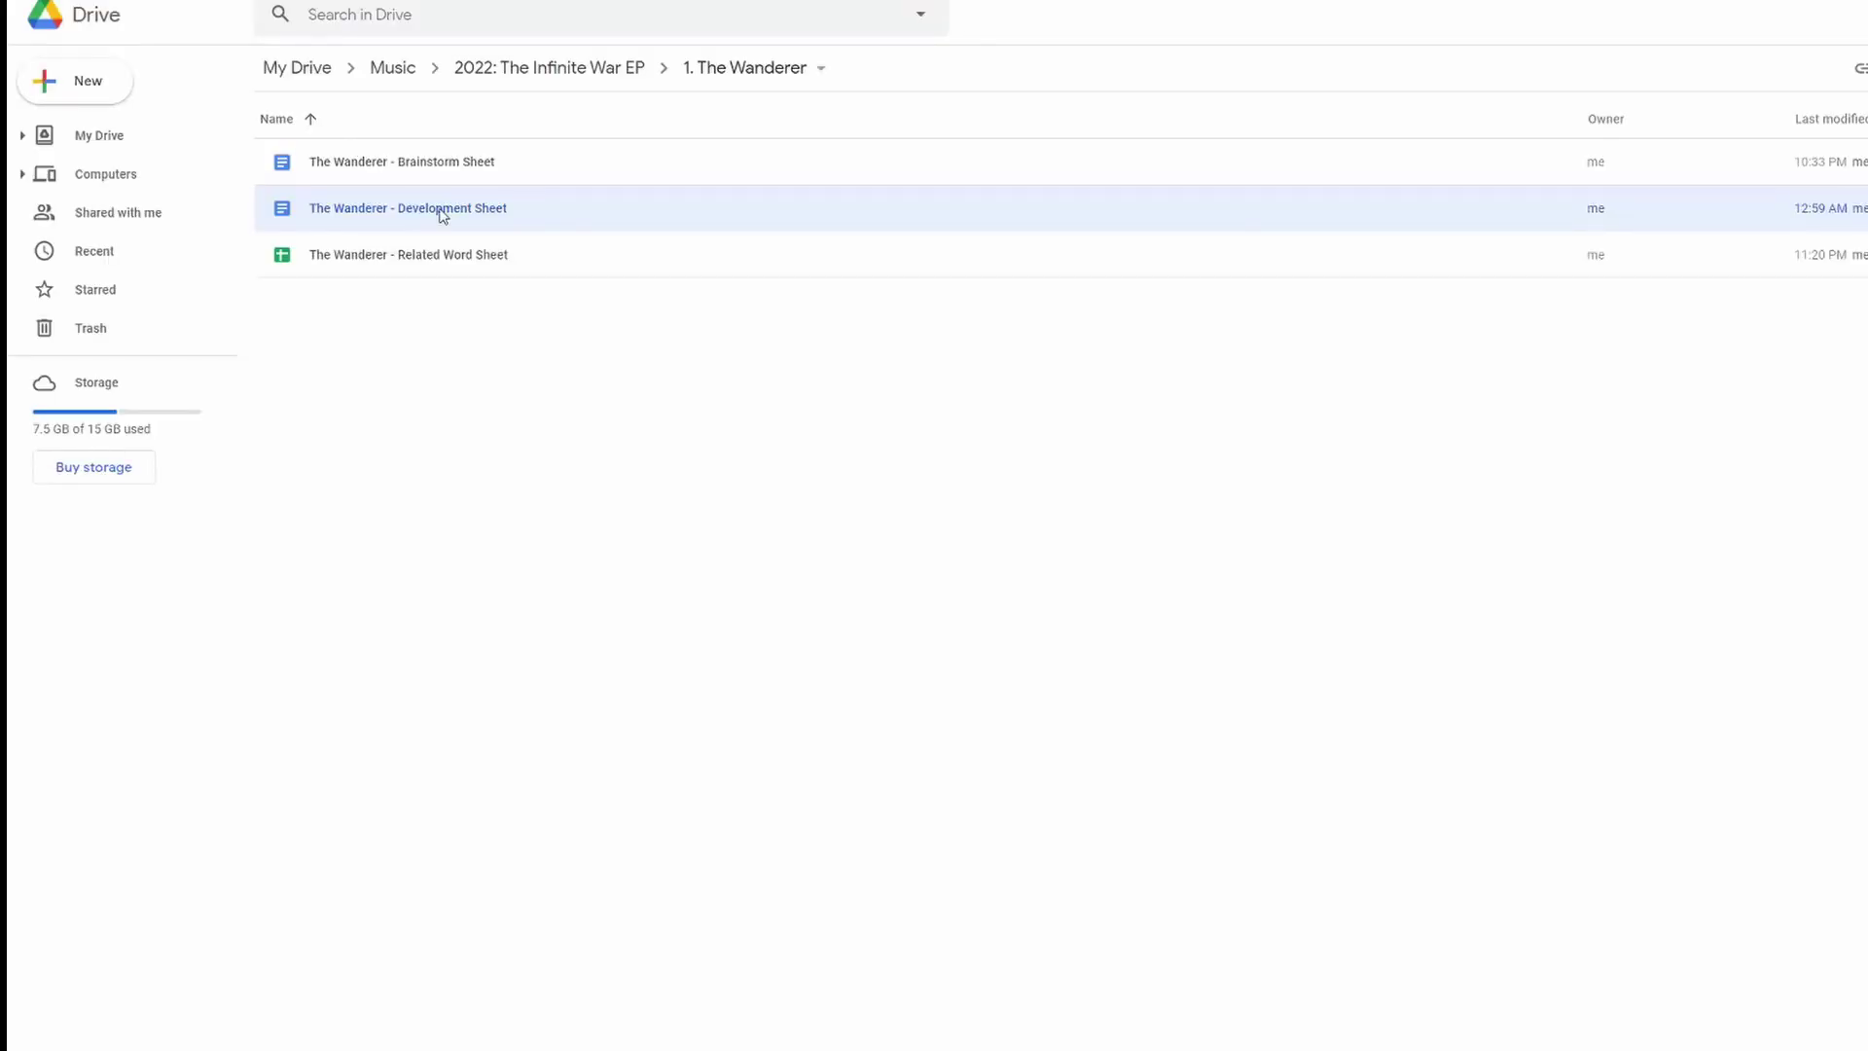
{"action": "left_click", "coordinate": [476, 257]}
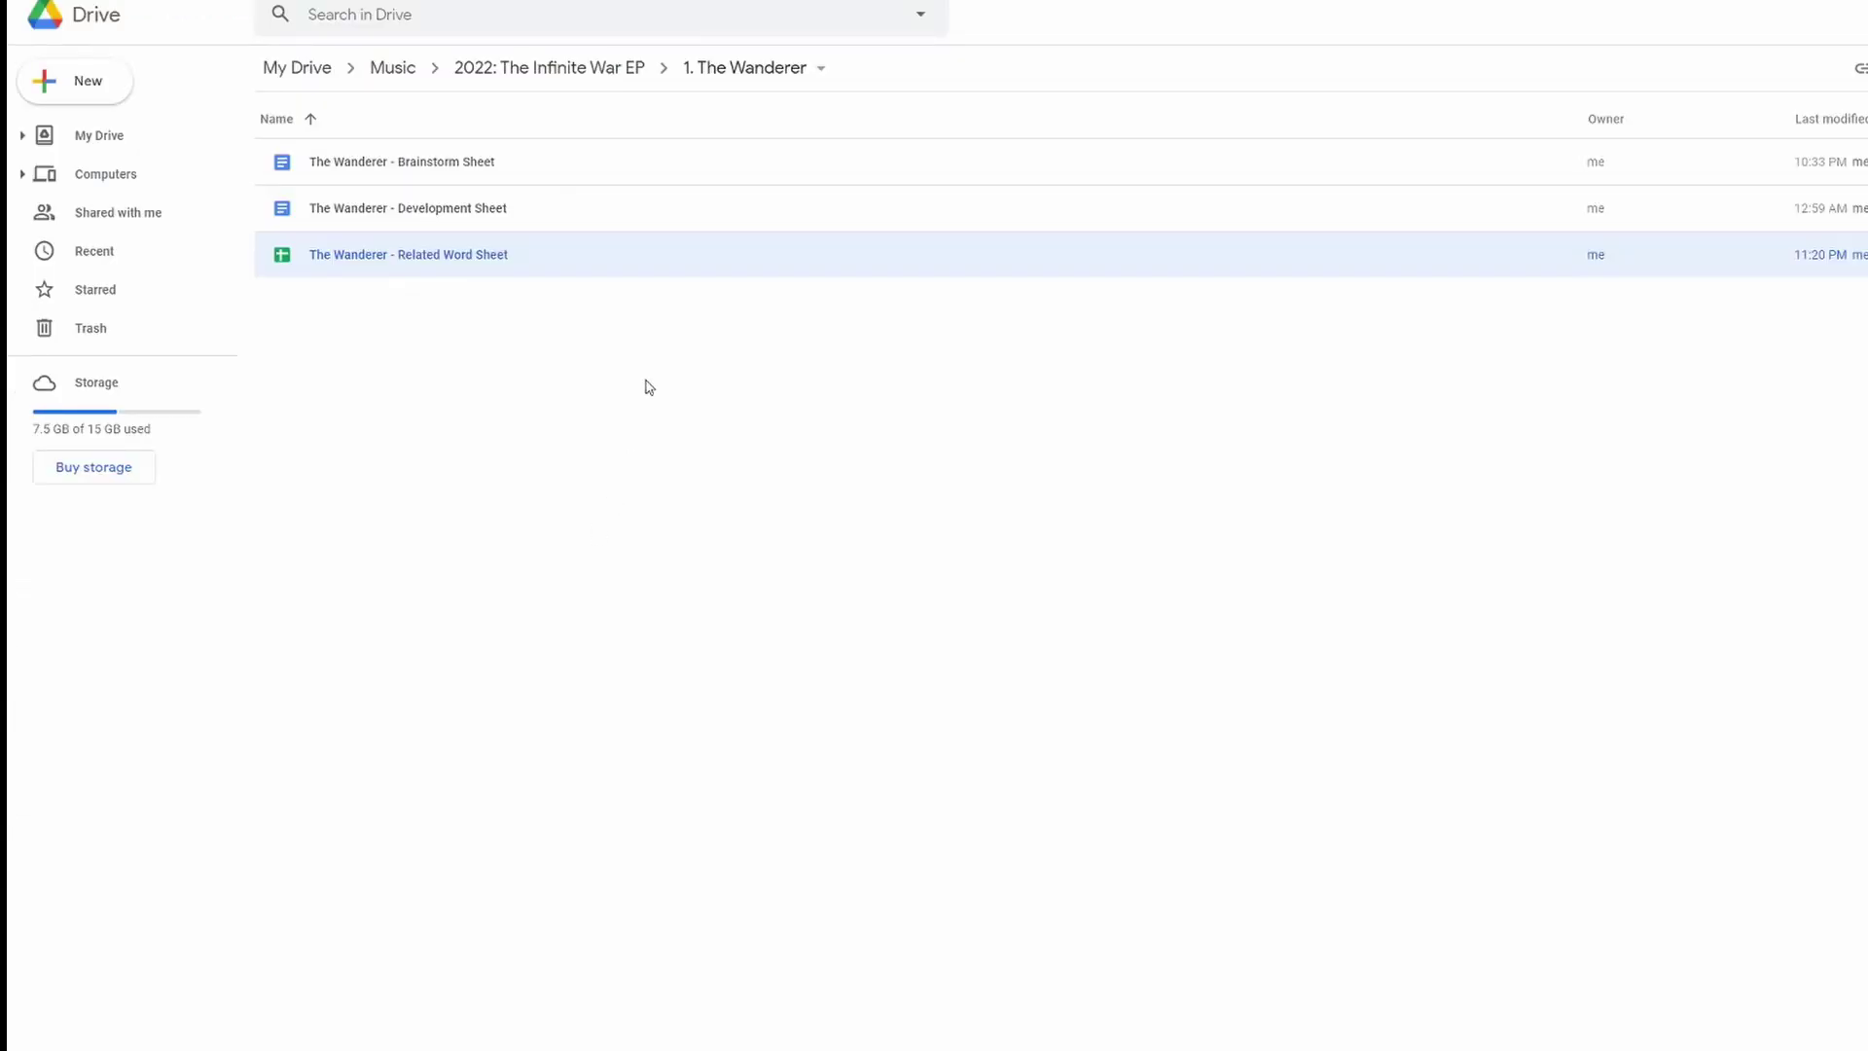
{"action": "left_click", "coordinate": [550, 68]}
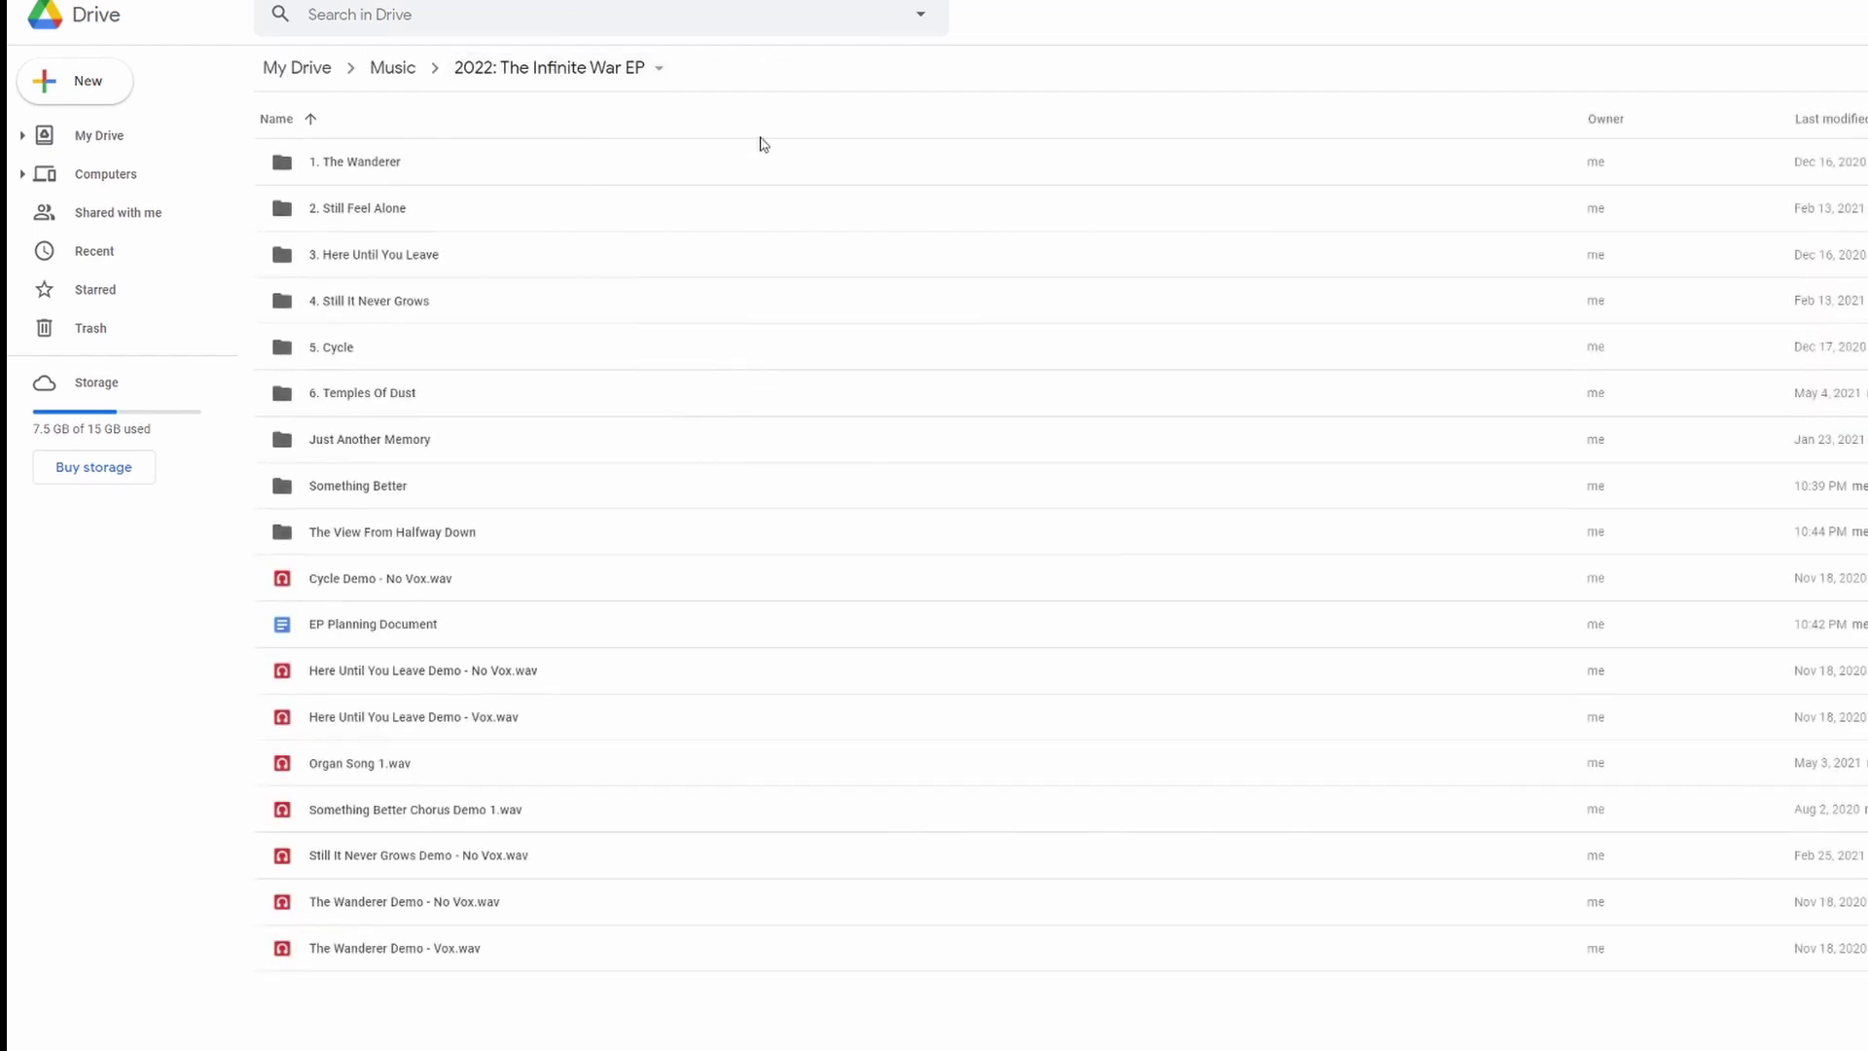